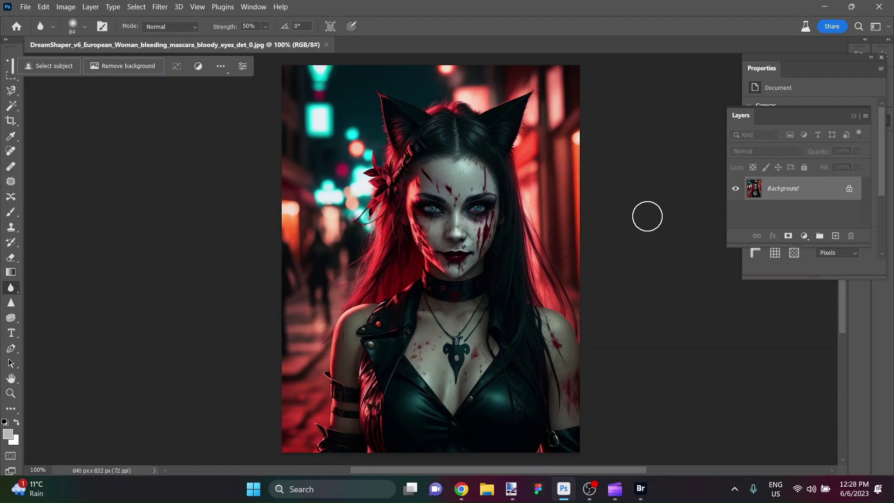
# Resize the canvas to 800 × 1200 pixels, anchored at the top, and fit it on screen.
pyautogui.hotkey('ctrl', 'alt', 'c')
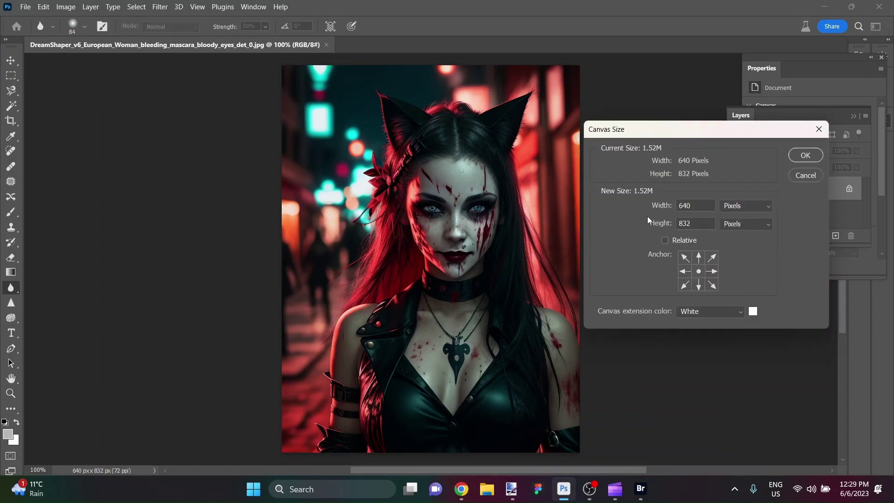
pyautogui.press('Tab')
pyautogui.write('800')
pyautogui.press('Tab')
pyautogui.write('12000')
pyautogui.press('BackSpace')
pyautogui.click(806, 155)
pyautogui.hotkey('ctrl', '0')
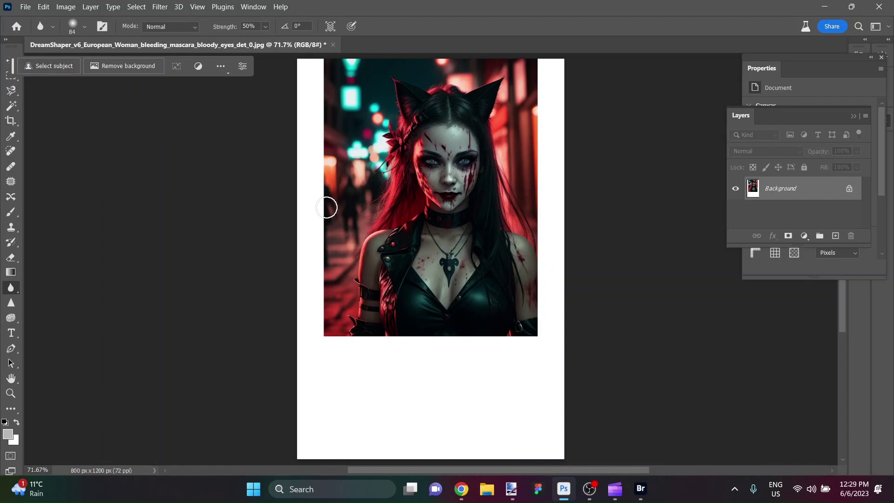
# Draw a rectangular marquee over the portrait and invert it to select the blank white surroundings.
pyautogui.press('m')
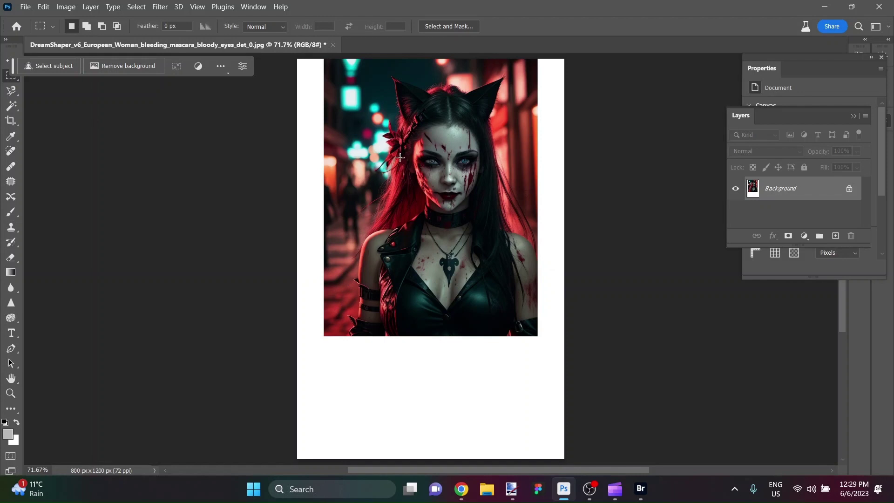
pyautogui.scroll(2, 446, 284)
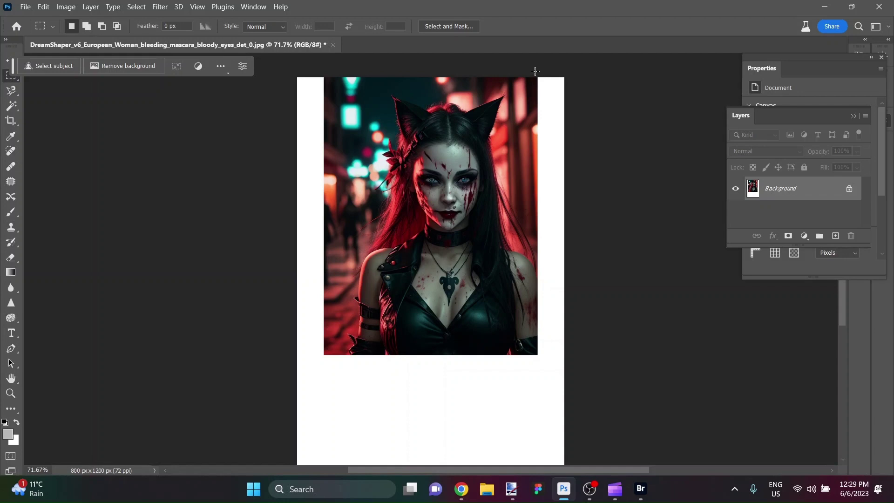
pyautogui.moveTo(535, 71); pyautogui.dragTo(341, 350)
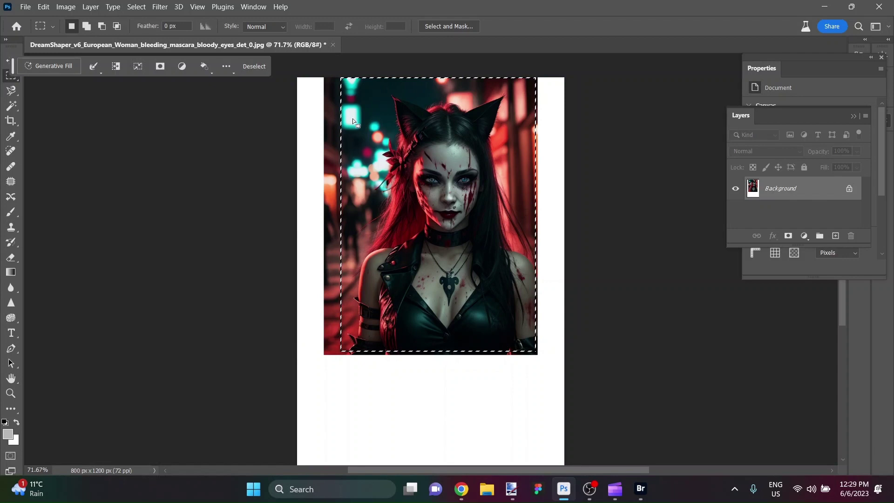
pyautogui.click(120, 69)
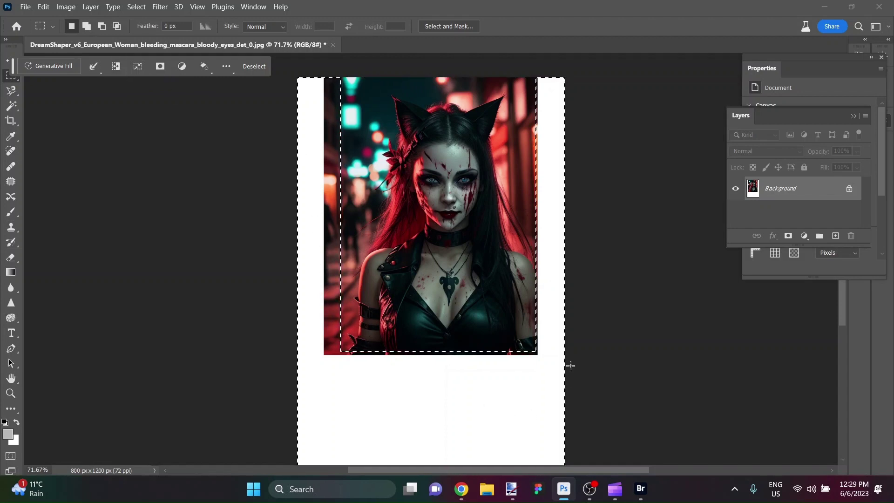
# Run Generative Fill with an empty prompt to extend the street and the woman's lower body.
pyautogui.click(49, 65)
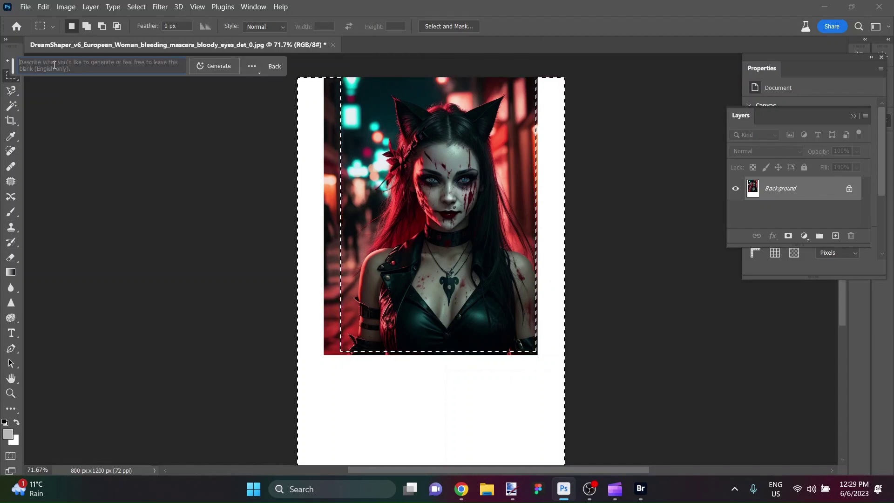
pyautogui.click(216, 66)
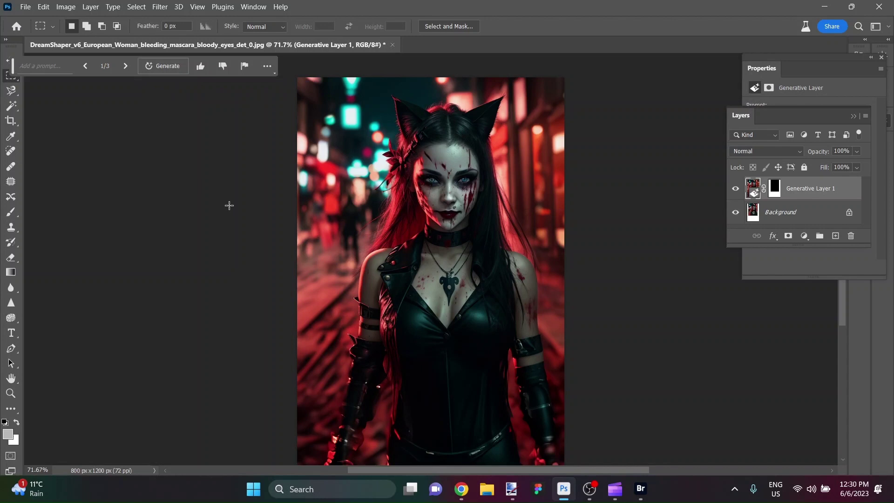
# Crop the left edge of the image inward to 691 × 1200 pixels.
pyautogui.press('c')
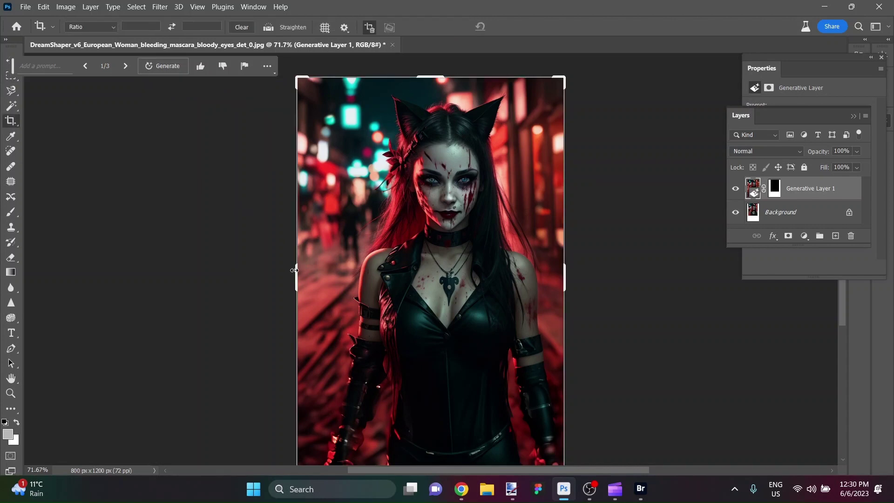
pyautogui.moveTo(294, 270); pyautogui.dragTo(315, 273)
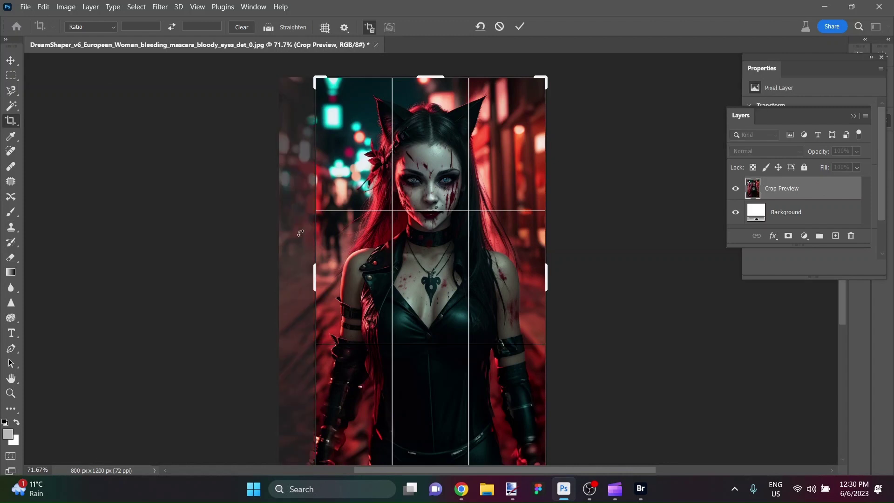
pyautogui.click(520, 27)
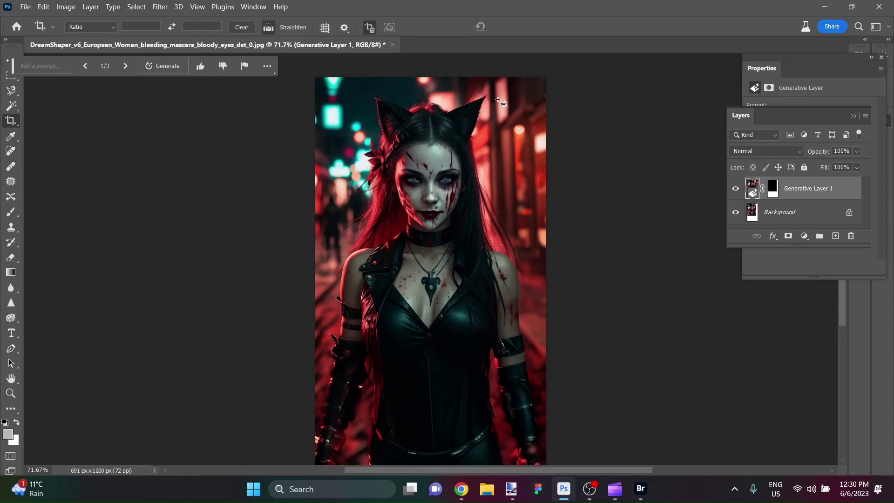
# Widen the canvas to 2400 pixels so white space appears on both sides.
pyautogui.hotkey('ctrl', 'alt', 'c')
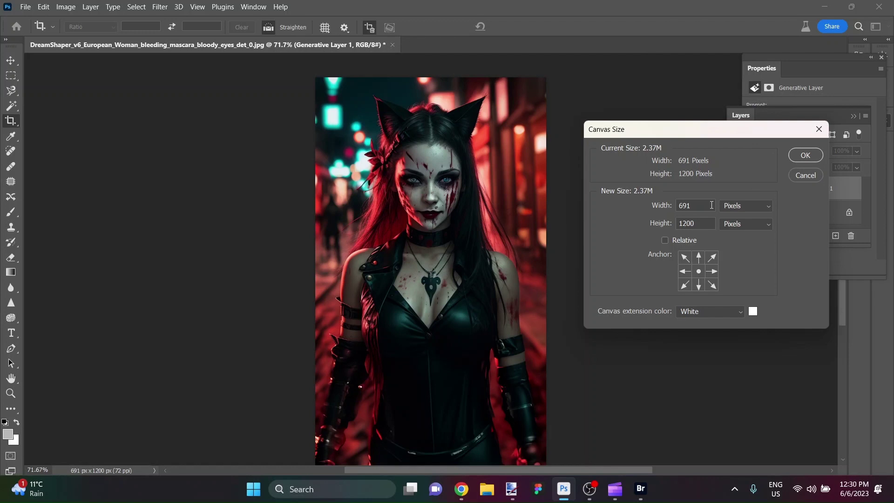
pyautogui.click(597, 189)
pyautogui.write('2400')
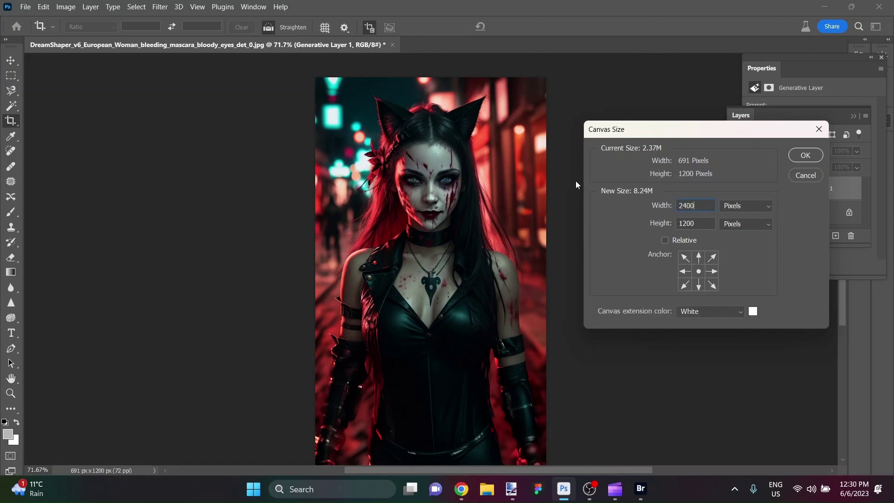
pyautogui.press('Return')
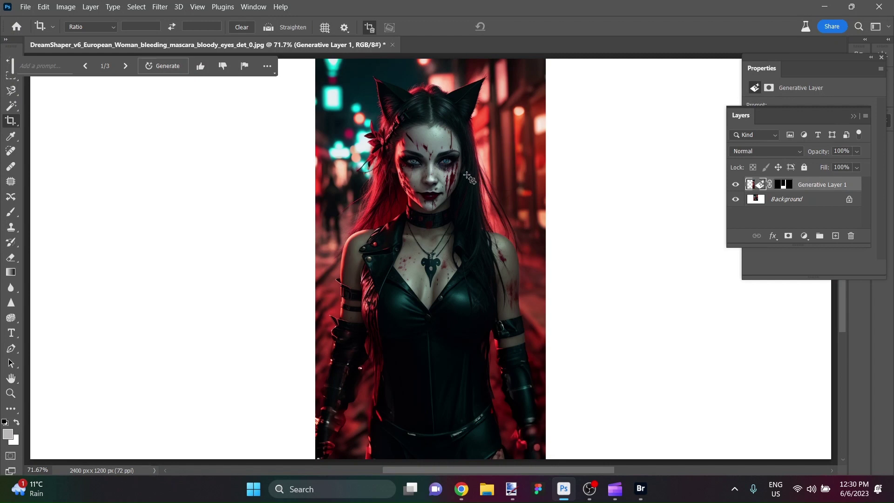
# Marquee the central portrait strip and invert the selection to pick up both white sides.
pyautogui.press('Tab')
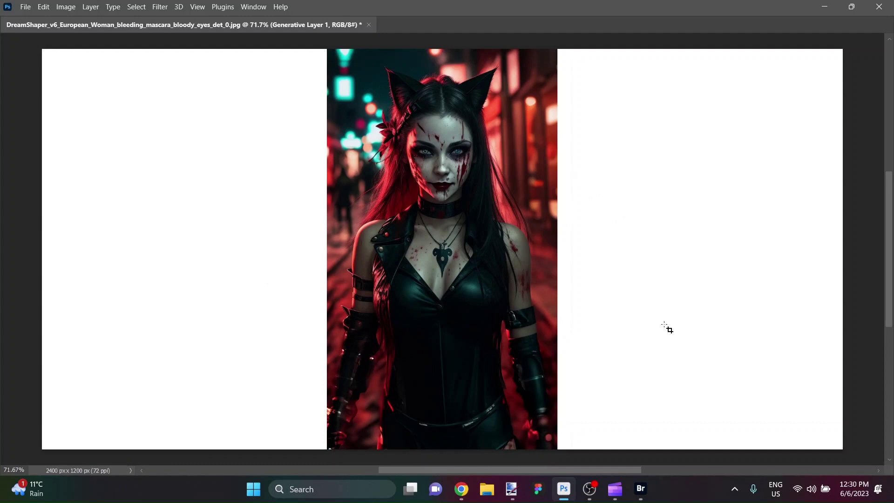
pyautogui.press('Tab')
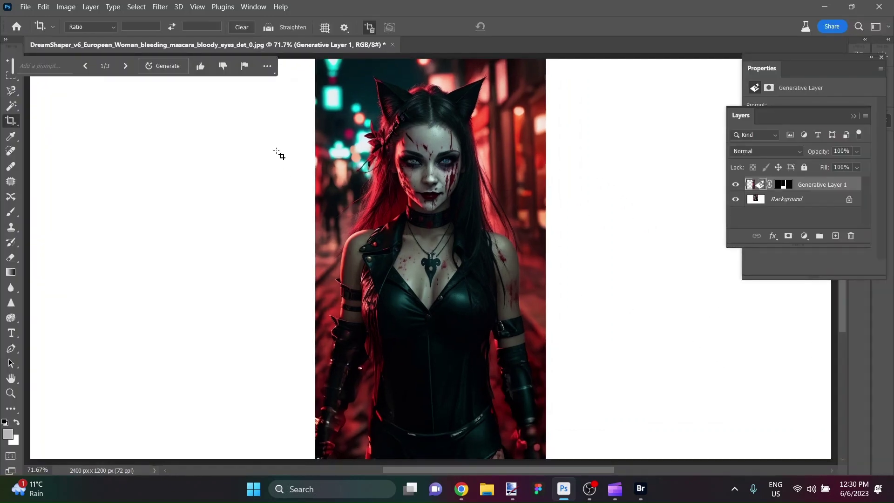
pyautogui.scroll(-3, 274, 272)
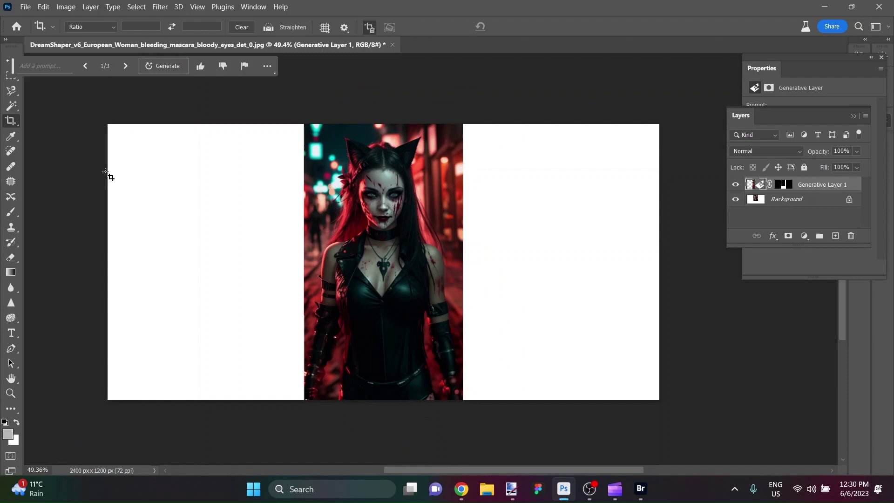
pyautogui.press('m')
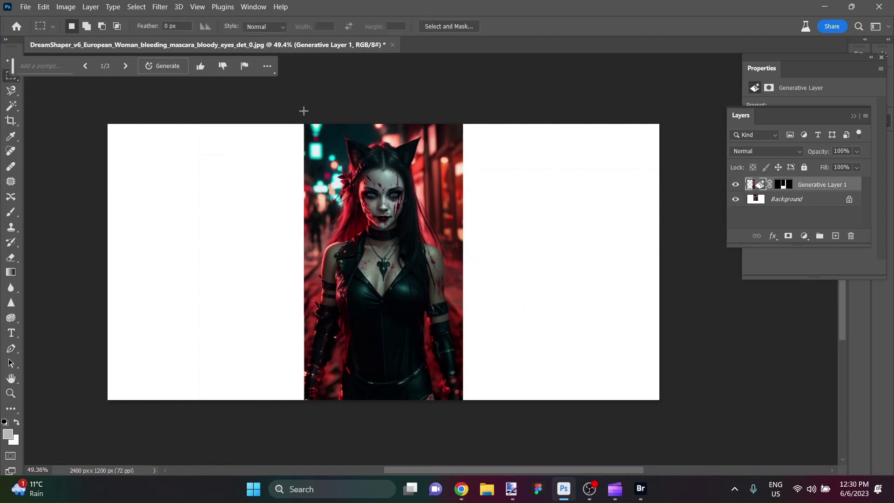
pyautogui.moveTo(315, 124); pyautogui.dragTo(309, 107)
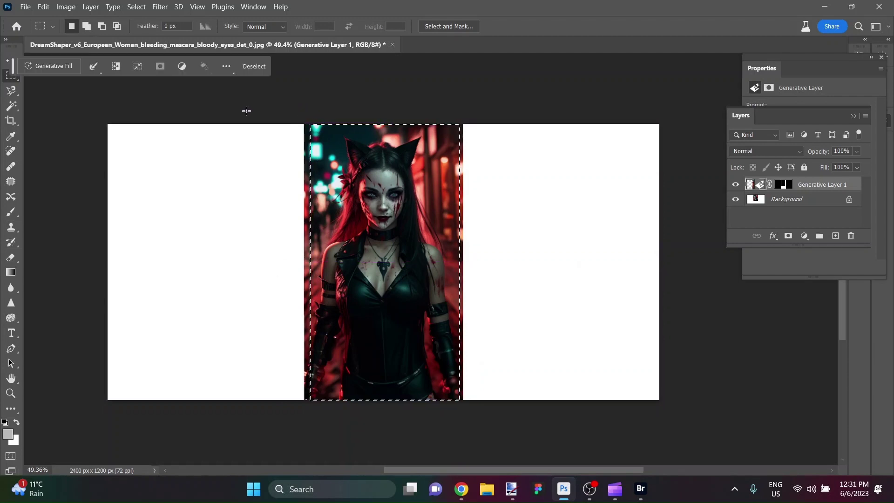
pyautogui.click(117, 68)
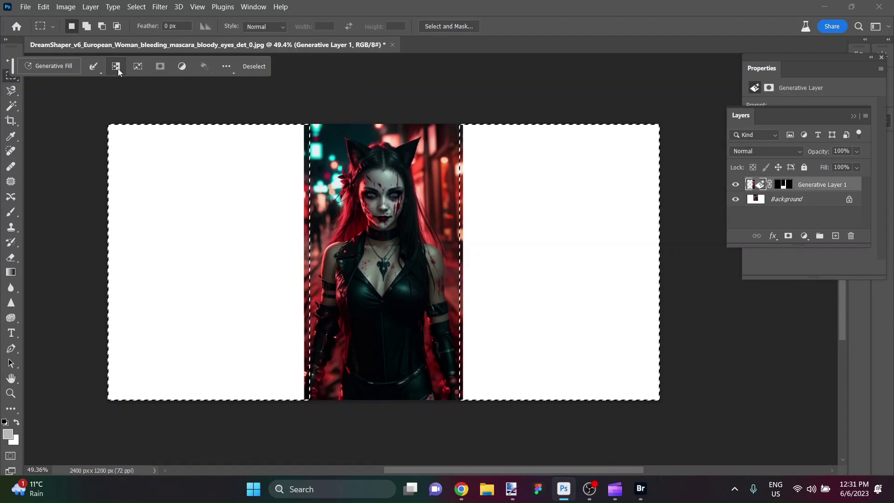
# Generate 'burned out cars and tire fires in the background', review its variations, then undo it.
pyautogui.click(54, 66)
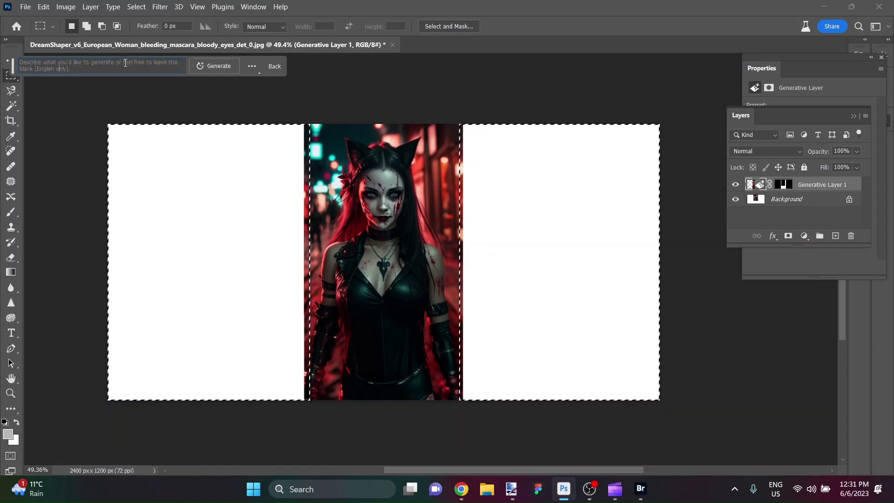
pyautogui.write('b')
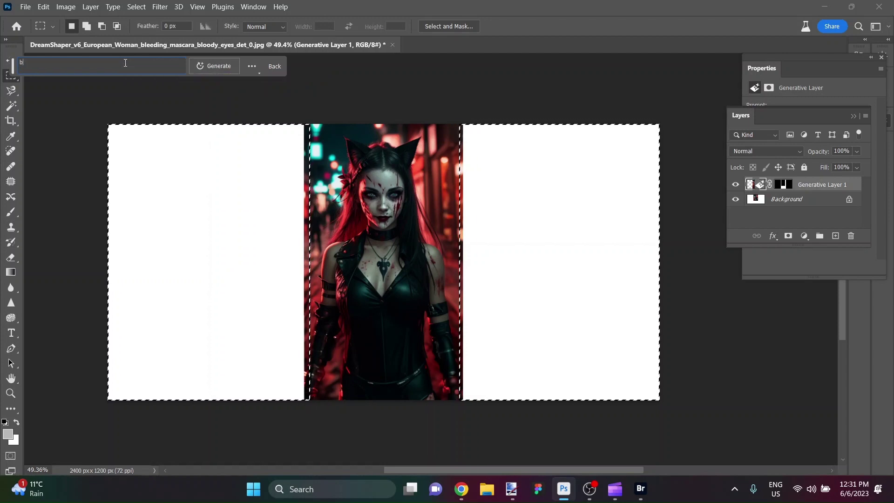
pyautogui.write('urned out ')
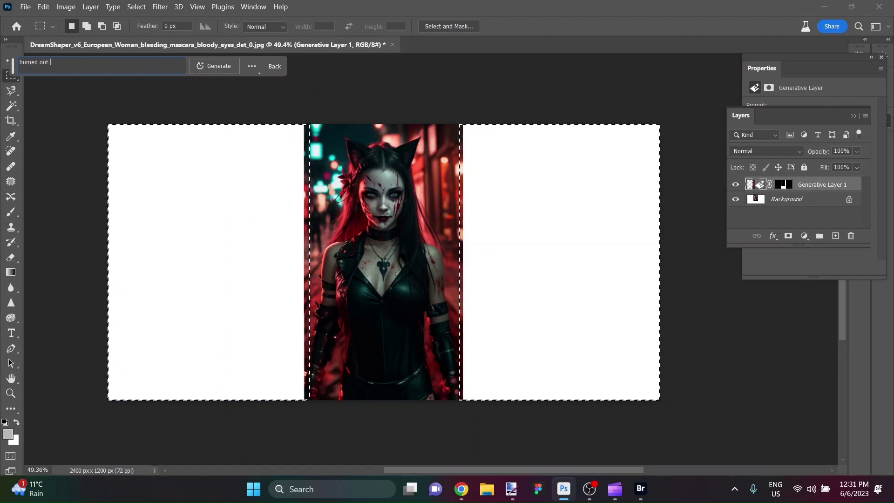
pyautogui.write('cars and t')
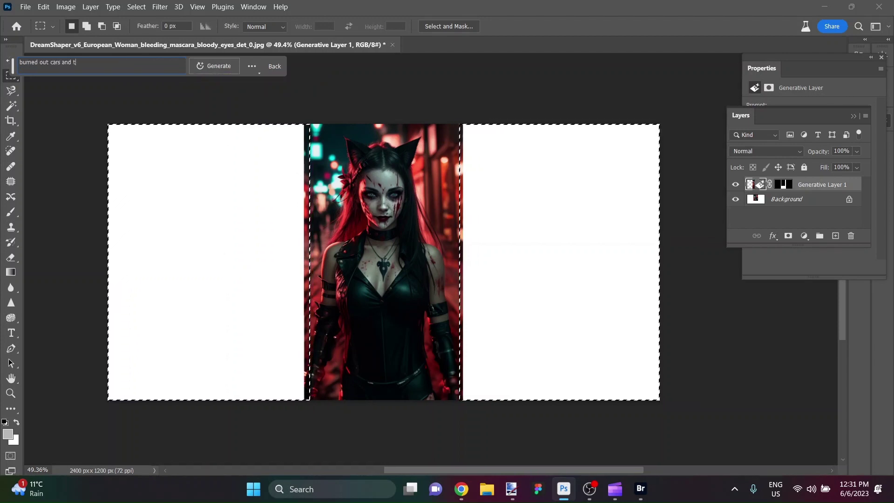
pyautogui.write('ire fires ')
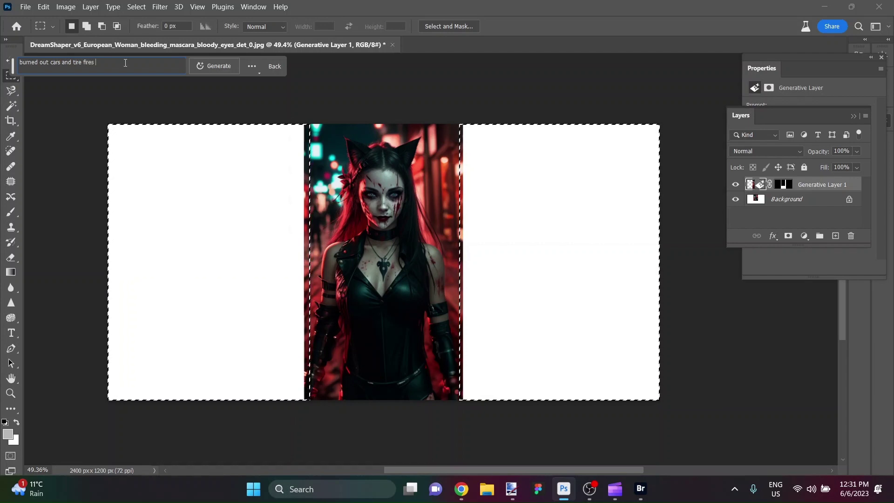
pyautogui.write('in the background')
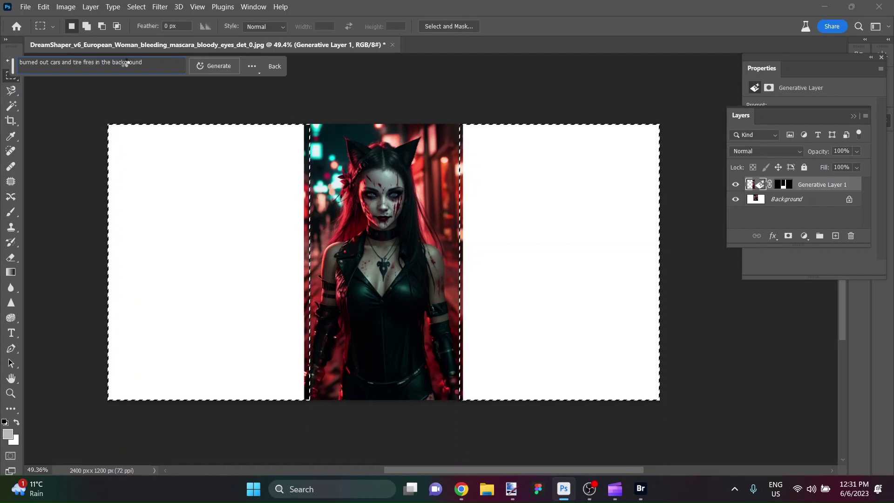
pyautogui.press('Return')
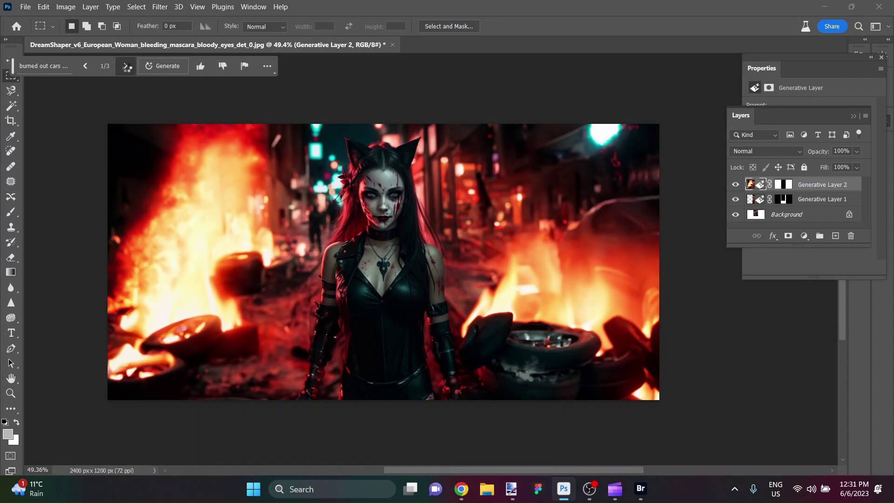
pyautogui.click(126, 66)
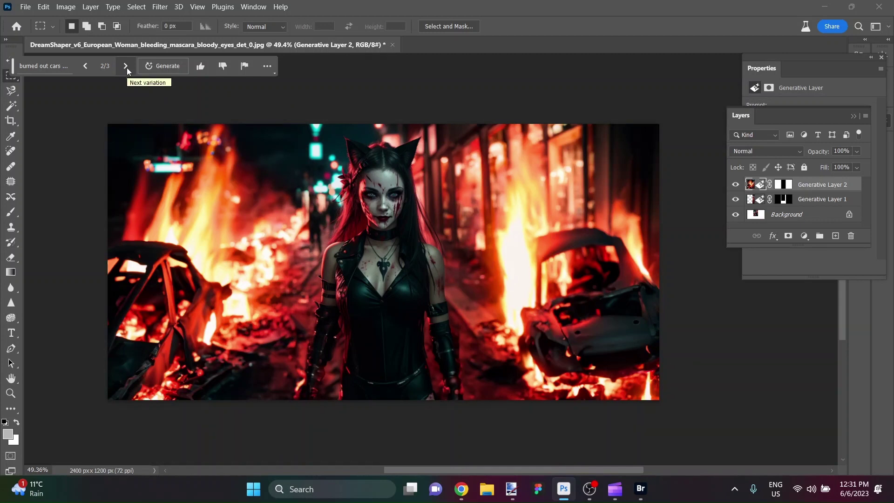
pyautogui.click(126, 67)
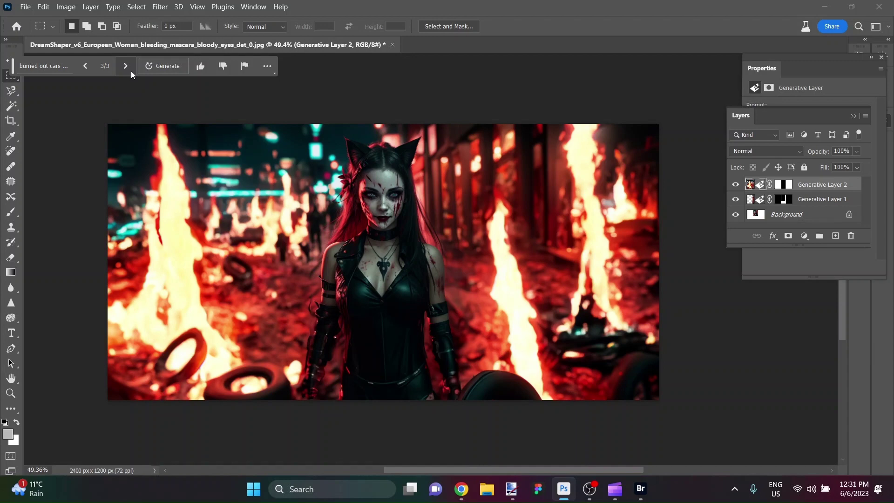
pyautogui.hotkey('ctrl', 'z')
pyautogui.hotkey('ctrl', 'z')
pyautogui.hotkey('ctrl', 'z')
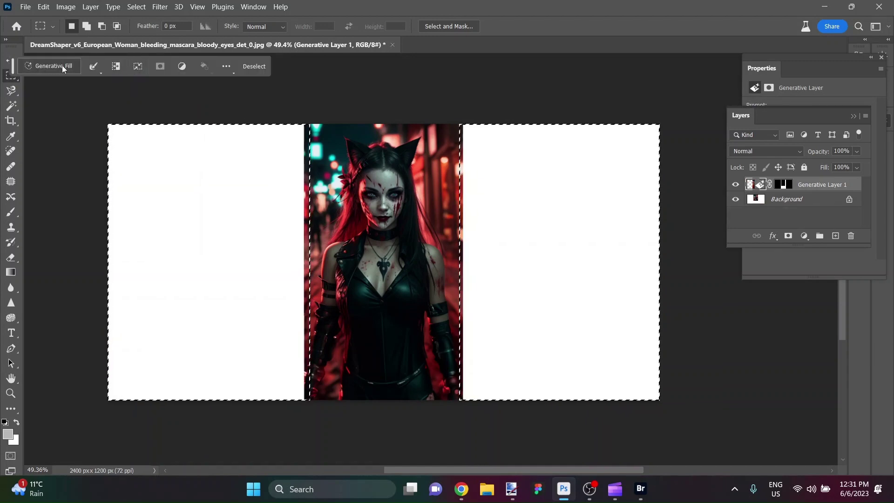
# Generate a prompt-free background fill for the white sides and preview the result full-screen.
pyautogui.click(62, 66)
pyautogui.click(207, 65)
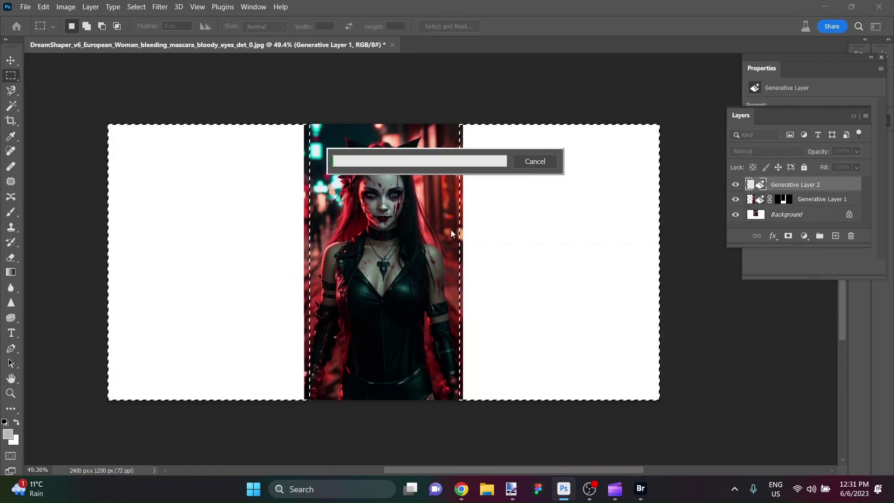
pyautogui.scroll(2, 393, 264)
pyautogui.scroll(1, 334, 332)
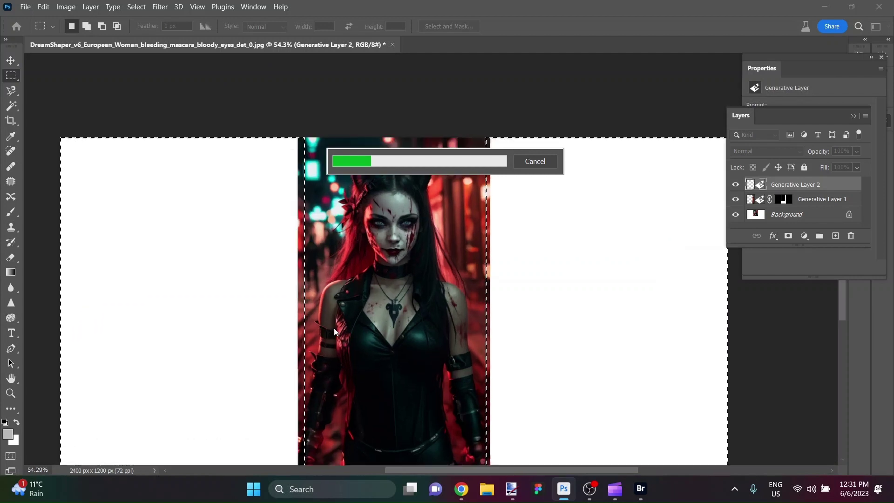
pyautogui.scroll(12, 334, 331)
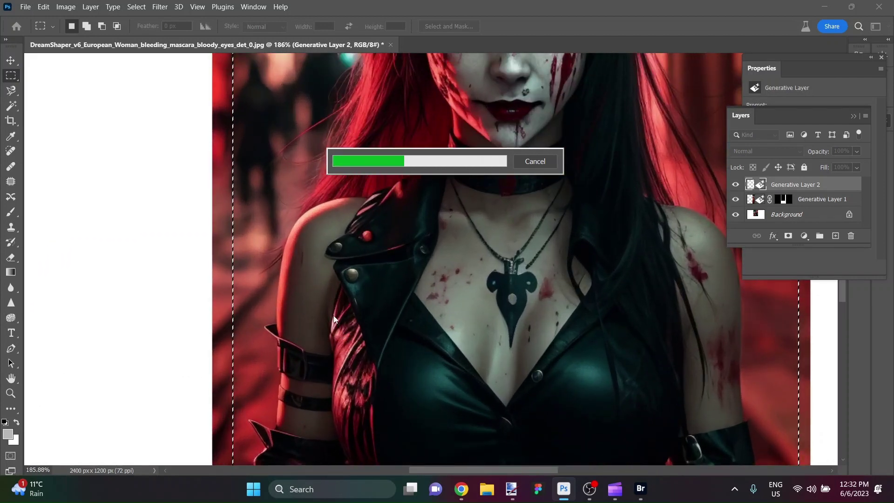
pyautogui.scroll(-2, 334, 319)
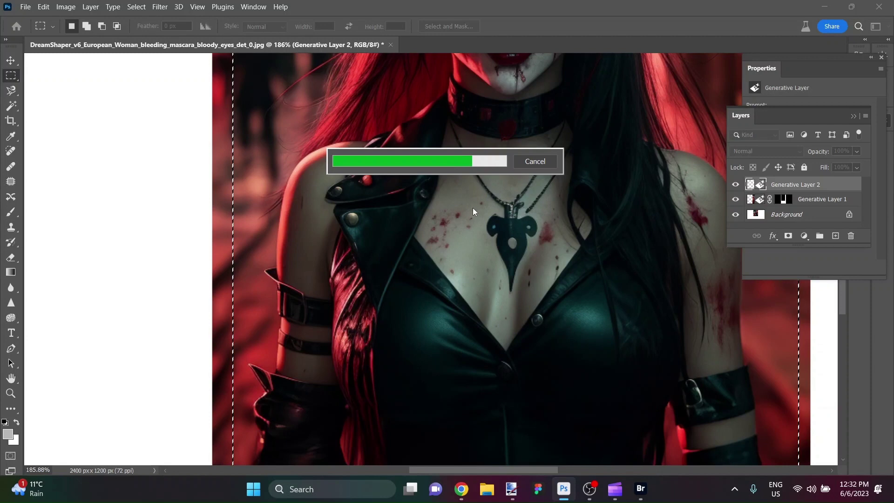
pyautogui.hotkey('ctrl', '0')
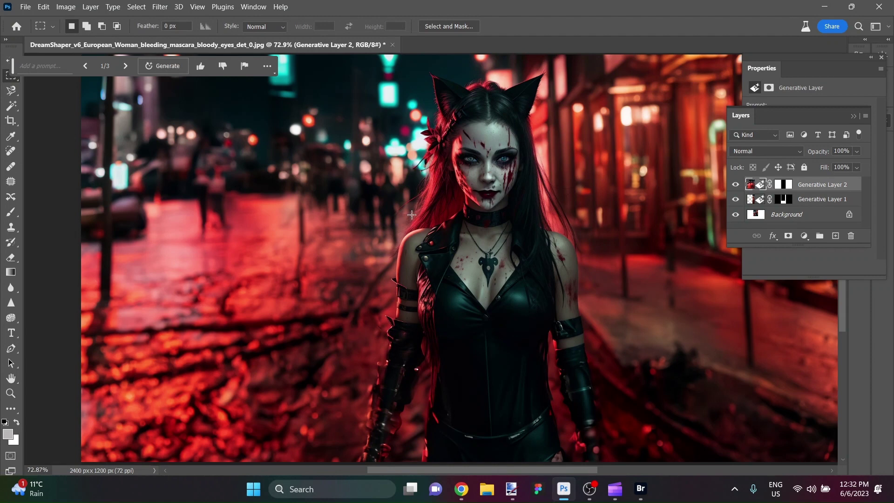
pyautogui.hotkey('ctrl', '0')
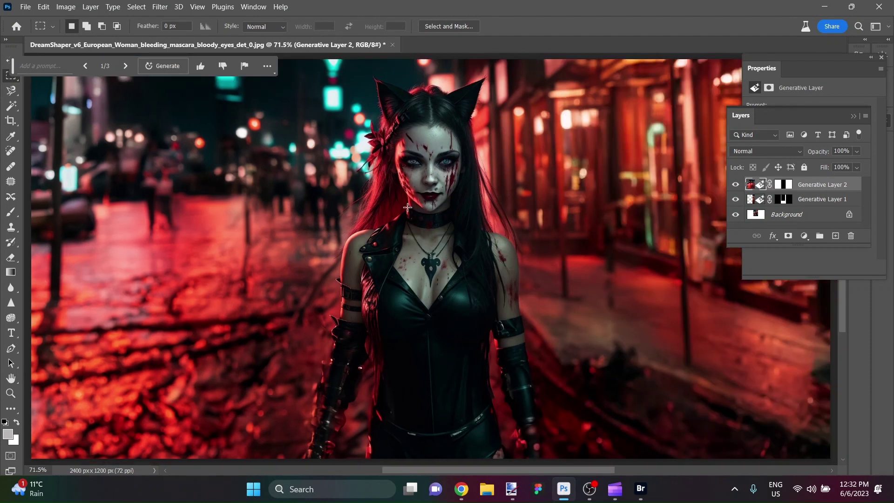
pyautogui.press('Tab')
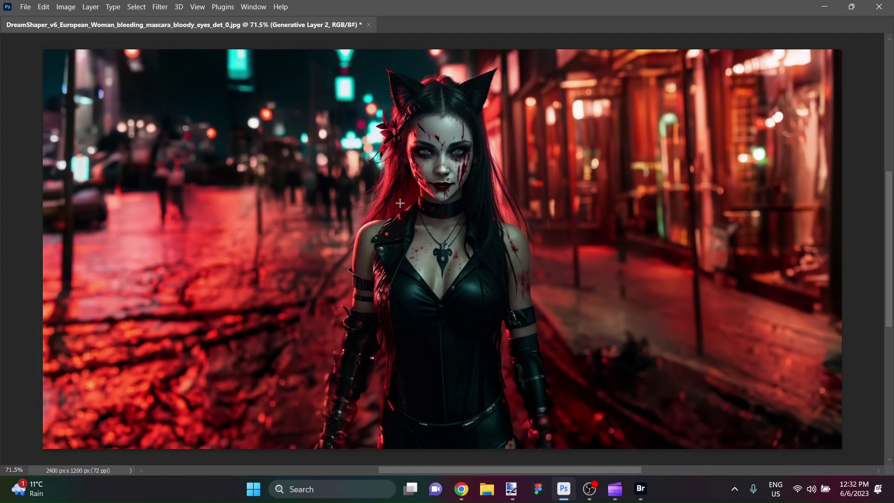
pyautogui.press('Tab')
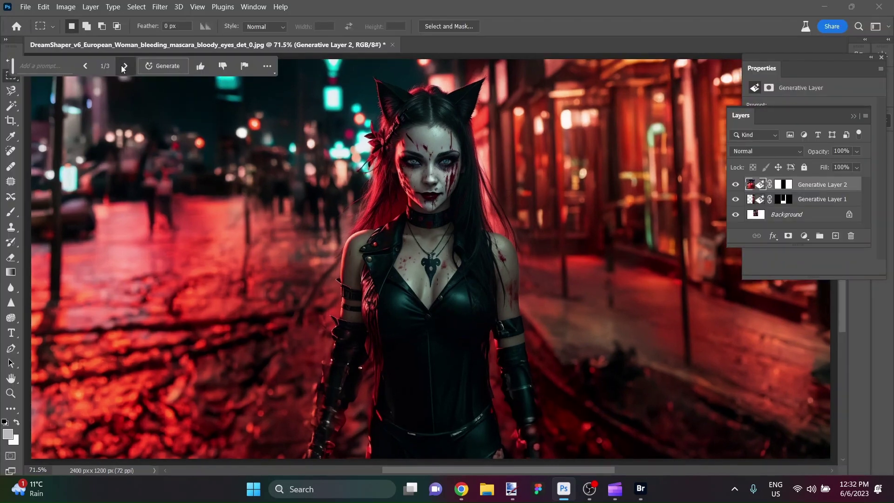
# Compare the red-lit street variations and settle on variation 2 of 3.
pyautogui.click(124, 66)
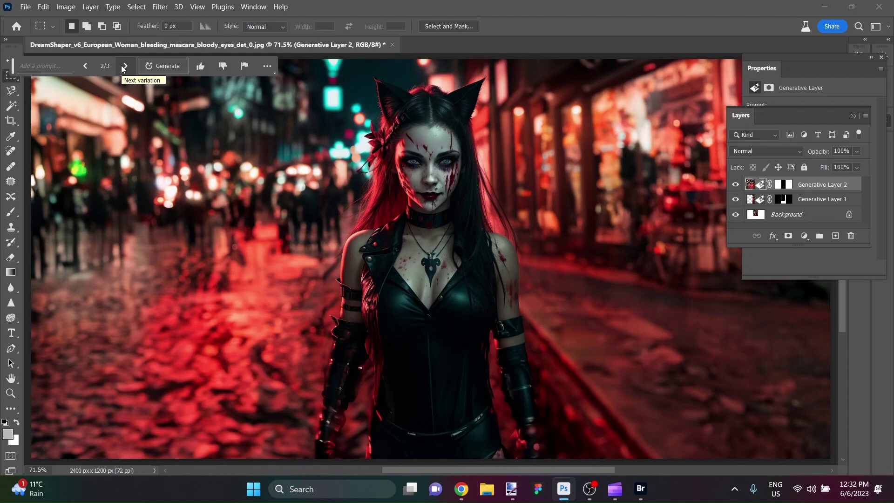
pyautogui.click(122, 66)
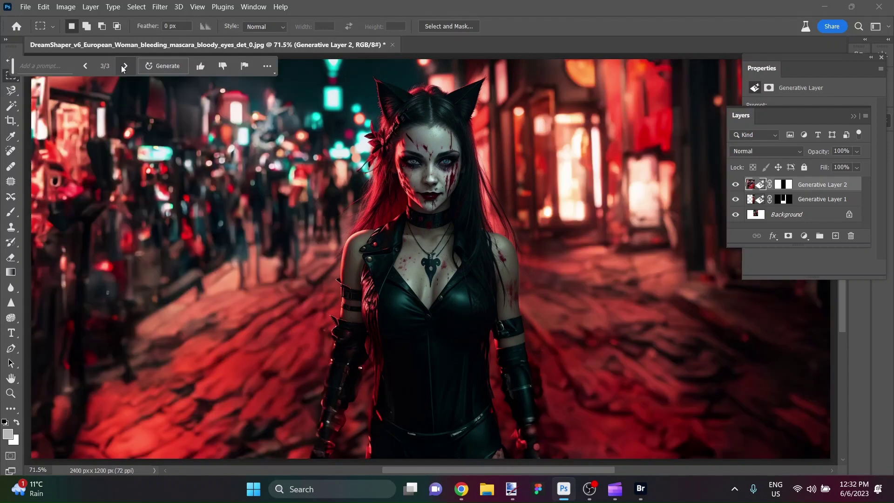
pyautogui.press('Tab')
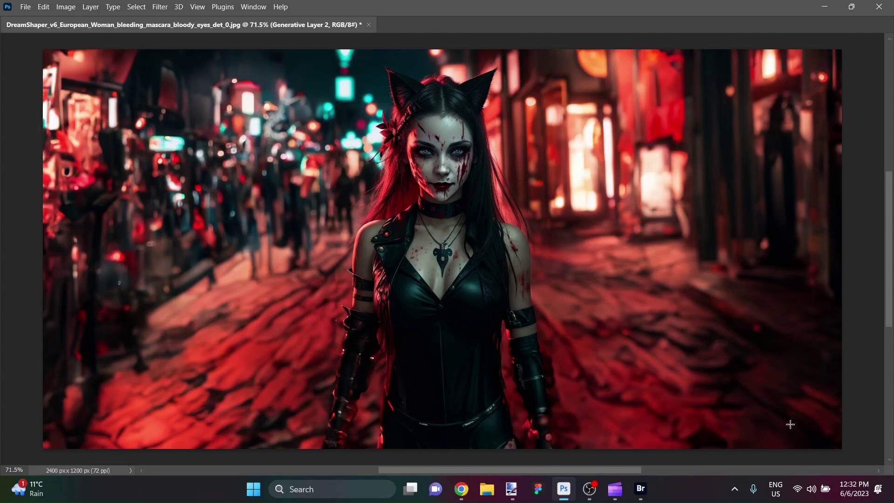
pyautogui.press('Tab')
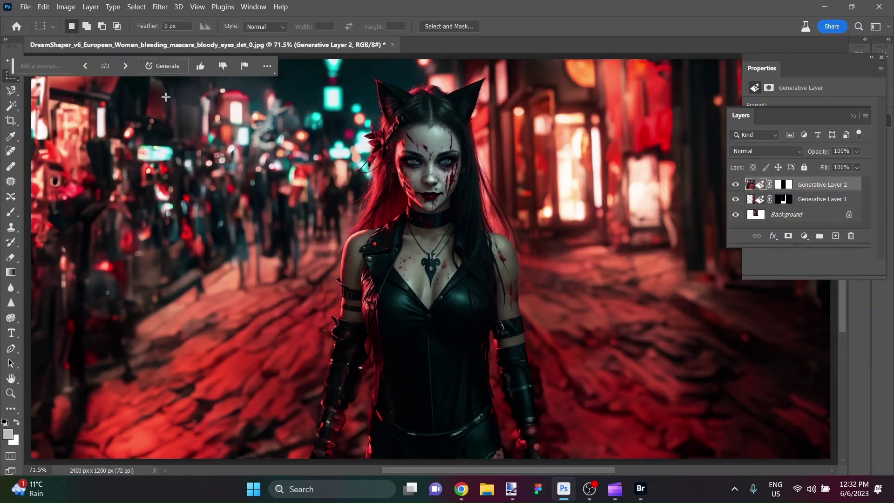
pyautogui.click(86, 66)
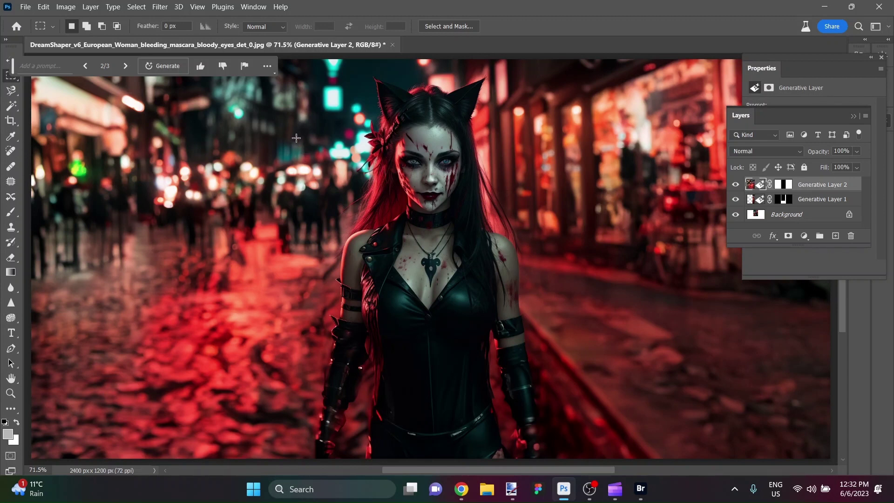
# Select the lower-left street and generate 'add shadows of people in background' there.
pyautogui.moveTo(296, 135); pyautogui.dragTo(31, 460)
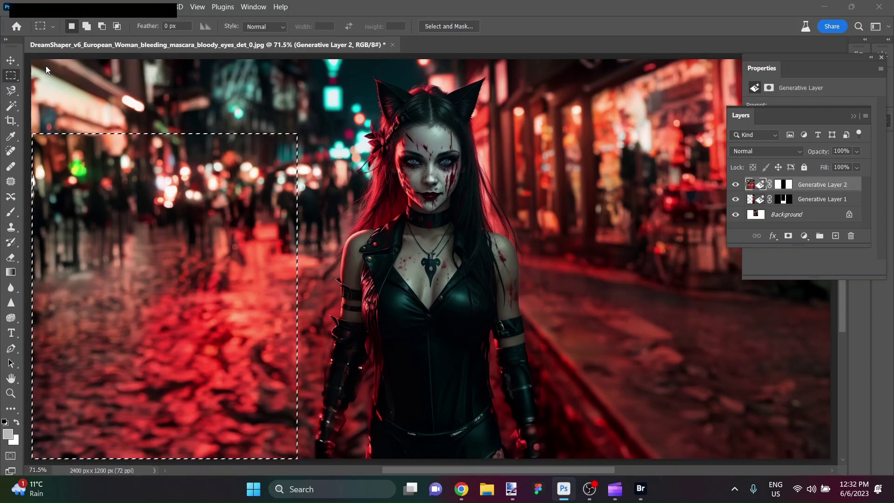
pyautogui.click(62, 69)
pyautogui.write('add')
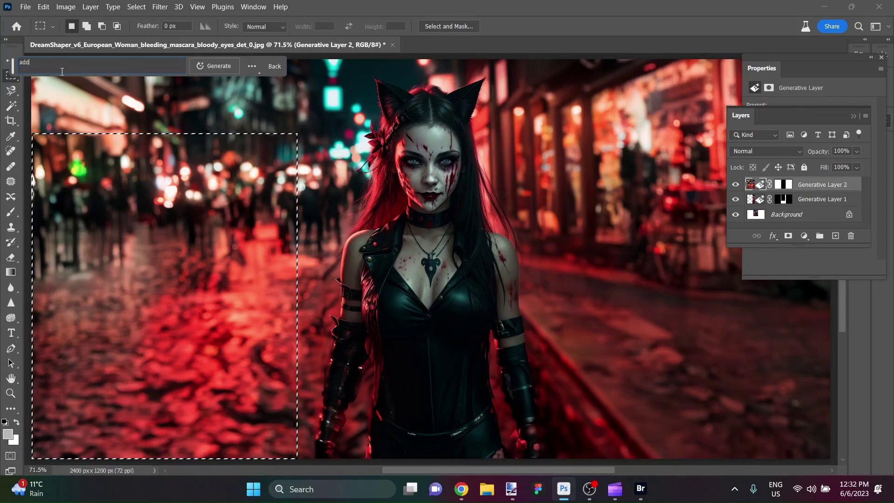
pyautogui.write(' shadow')
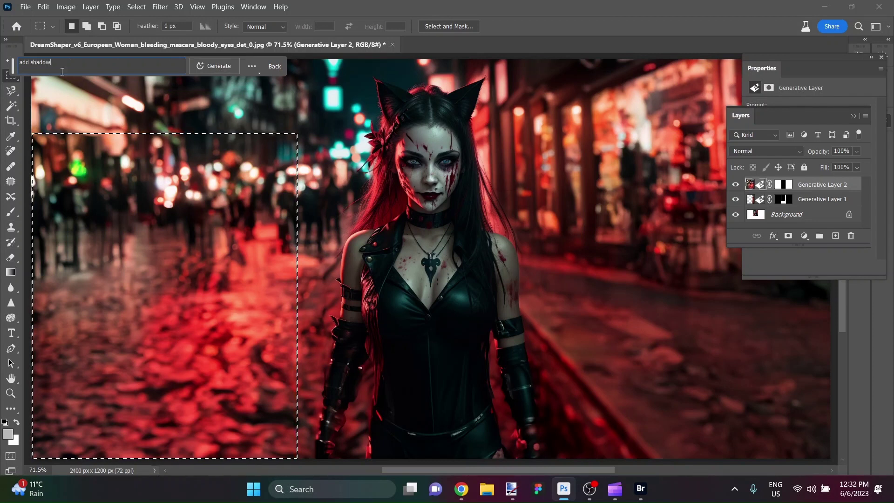
pyautogui.write('s of people')
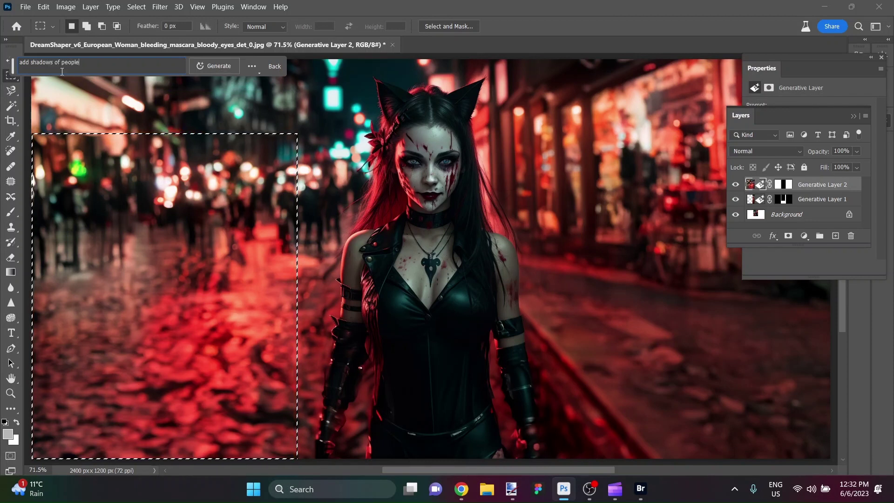
pyautogui.write(' in backgrou')
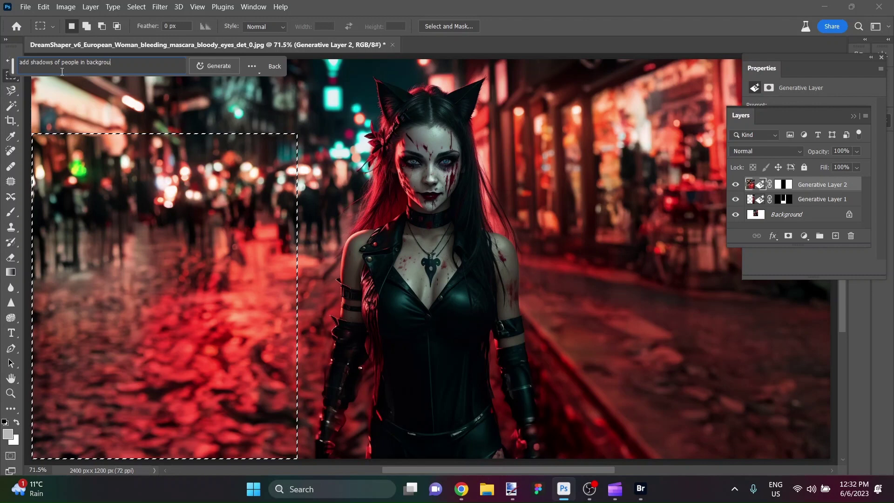
pyautogui.write('nd')
pyautogui.press('Return')
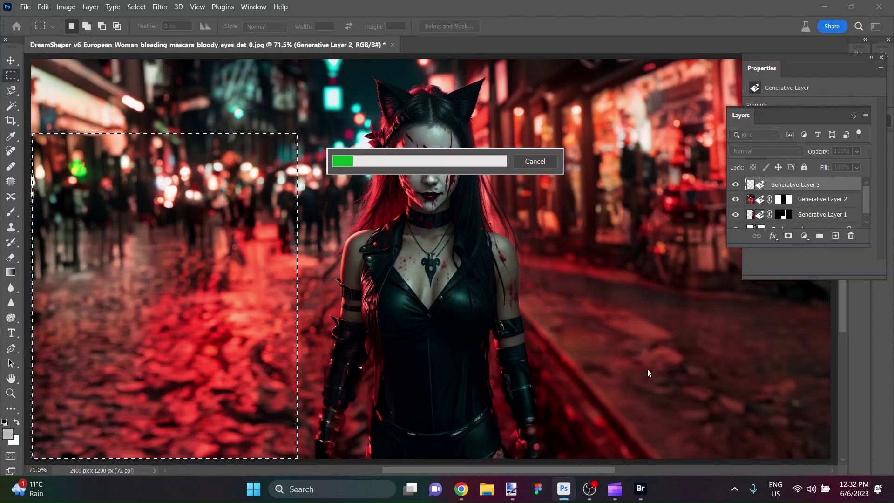
pyautogui.moveTo(591, 469); pyautogui.dragTo(668, 469)
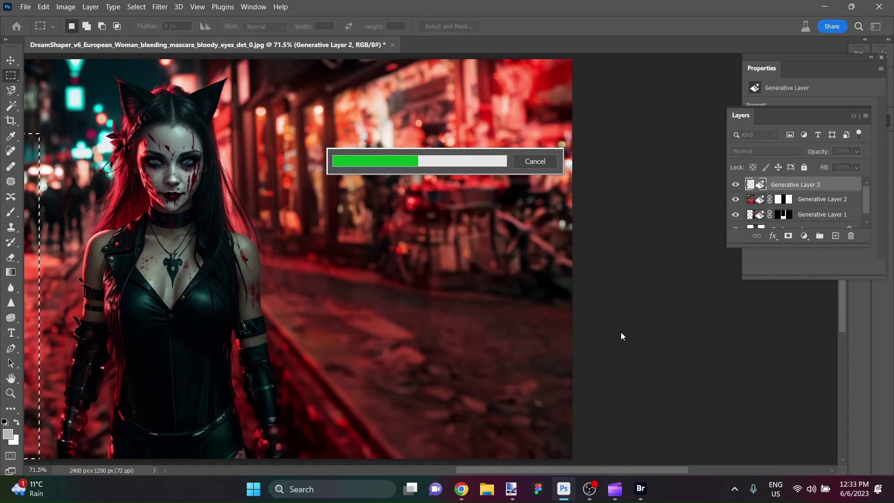
pyautogui.moveTo(524, 471); pyautogui.dragTo(416, 469)
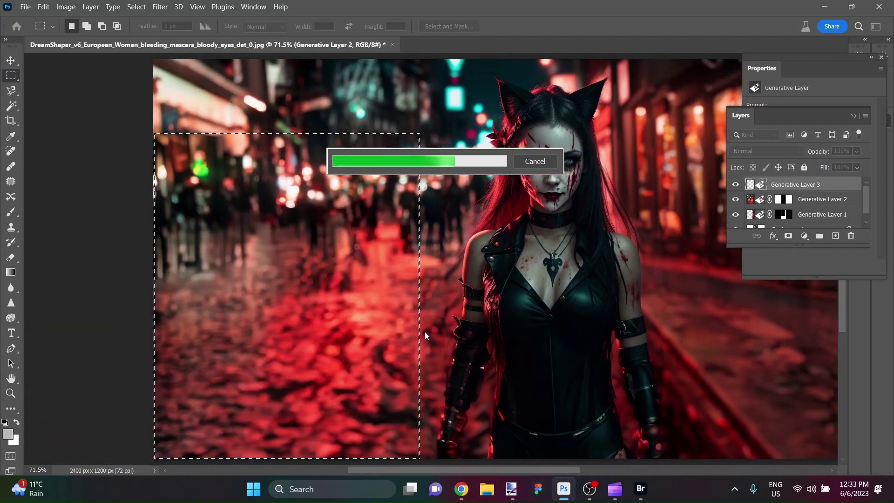
pyautogui.scroll(-3, 420, 328)
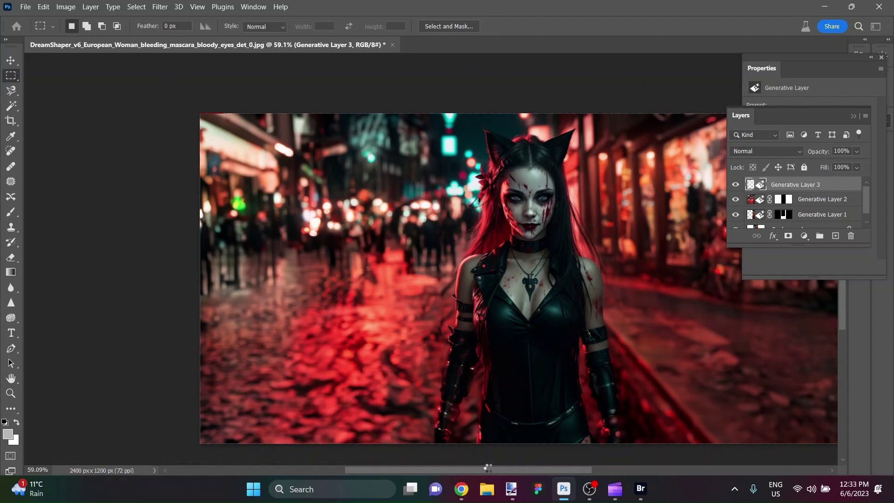
# Keep variation 2 of 3 with walking silhouettes, then marquee the right-hand part of the street.
pyautogui.moveTo(484, 466); pyautogui.dragTo(487, 467)
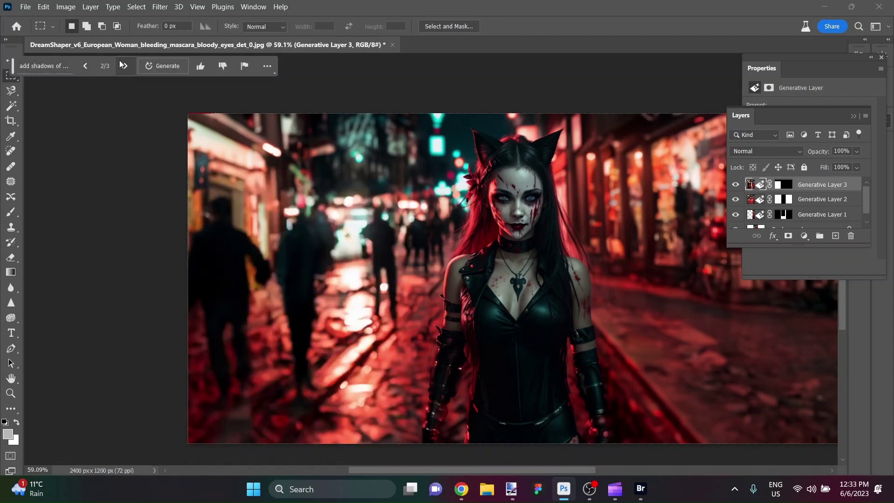
pyautogui.click(123, 66)
pyautogui.moveTo(511, 471); pyautogui.dragTo(554, 471)
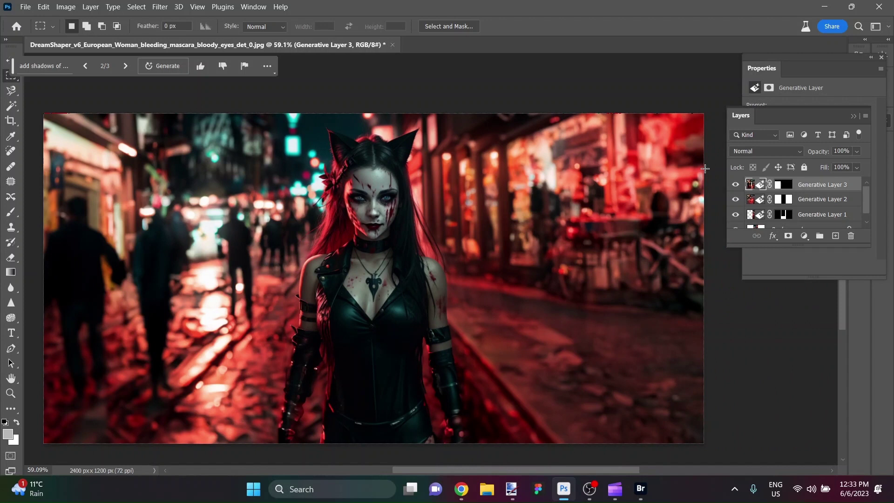
pyautogui.moveTo(702, 154); pyautogui.dragTo(459, 443)
# Flatten all layers, then generate 'shadowy people in background' in the right-side selection.
pyautogui.rightClick(803, 213)
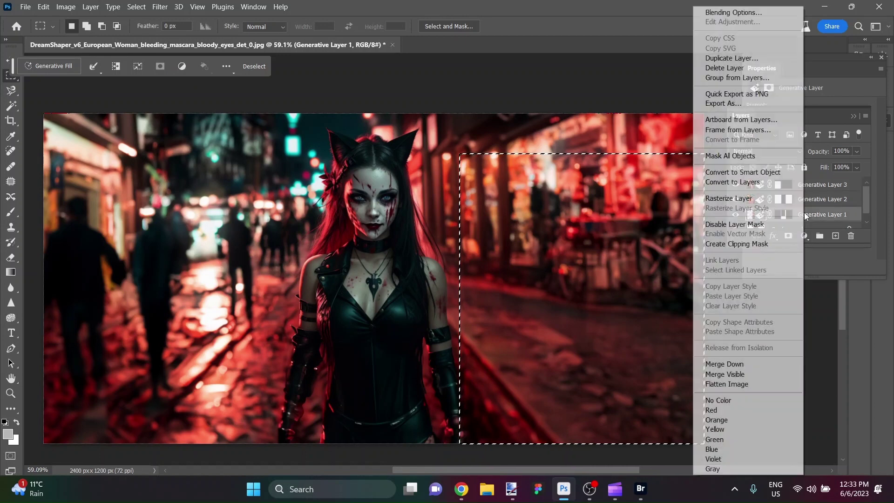
pyautogui.click(752, 383)
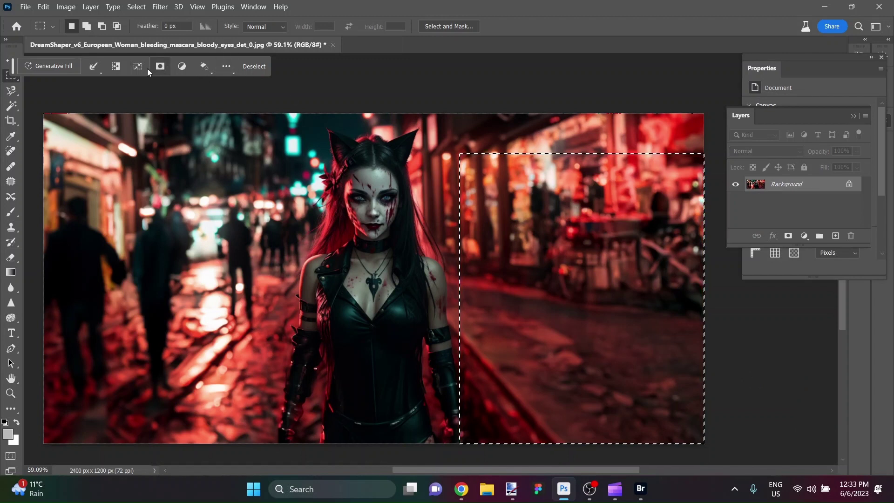
pyautogui.click(64, 66)
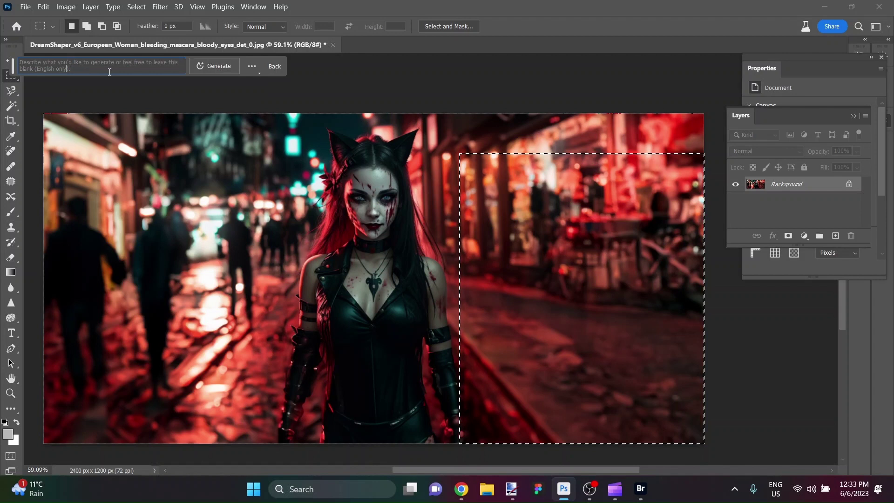
pyautogui.write('sha')
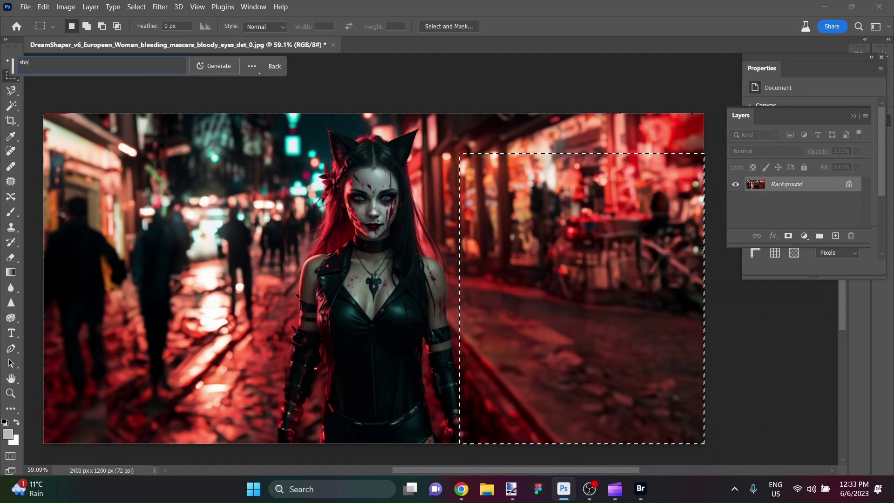
pyautogui.write('dowy peo')
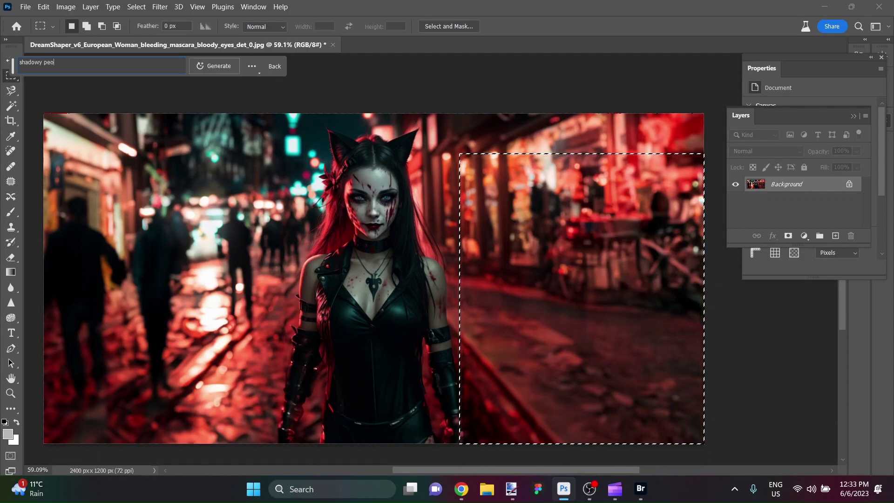
pyautogui.write('ple in bak')
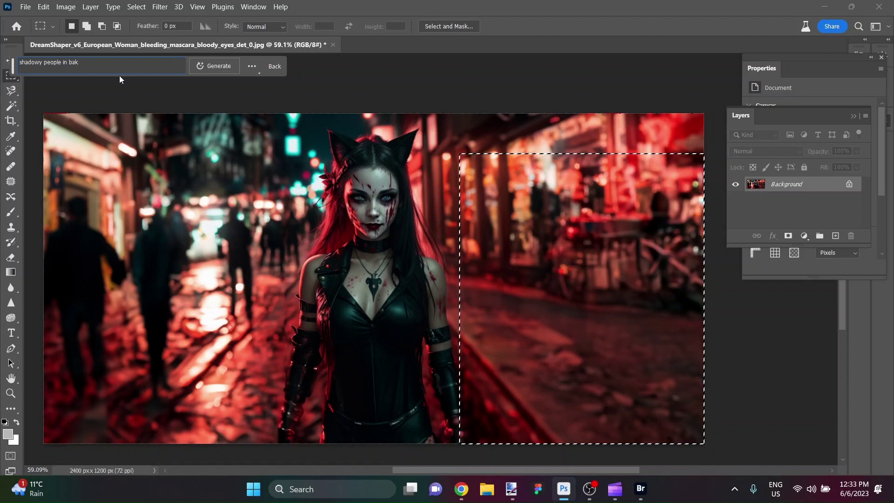
pyautogui.press('BackSpace')
pyautogui.write('ckground')
pyautogui.press('Return')
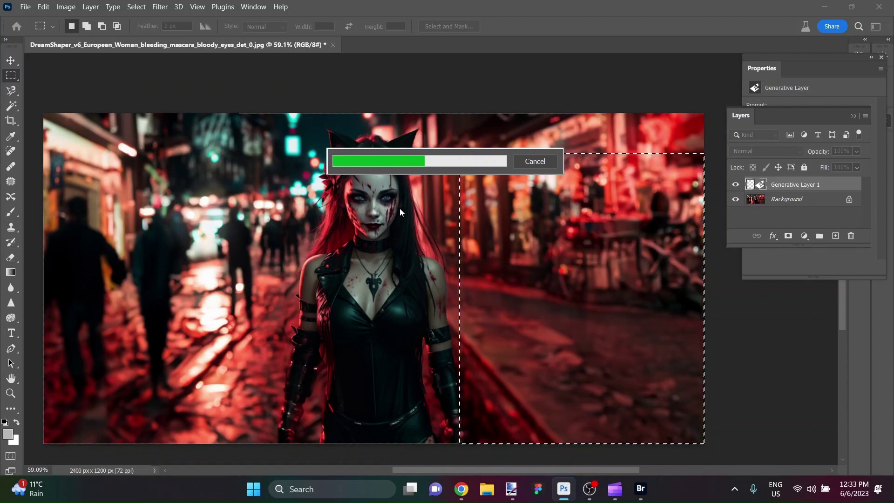
pyautogui.scroll(1, 389, 211)
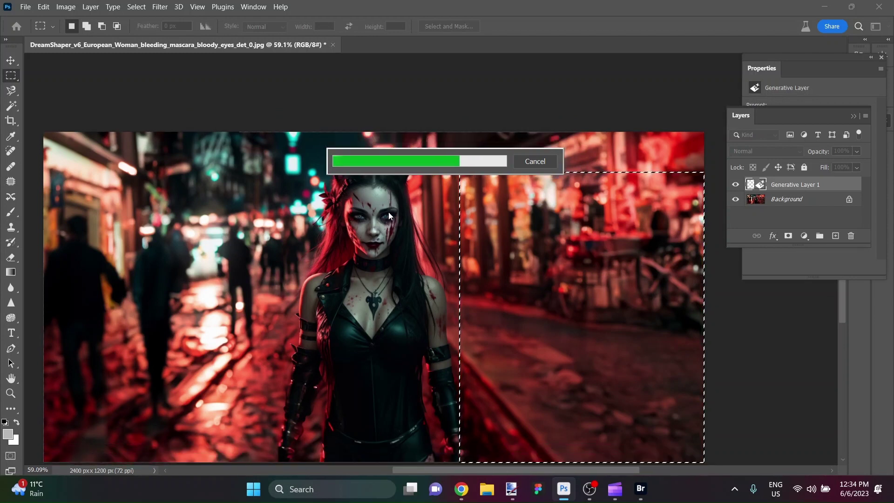
pyautogui.scroll(-1, 388, 215)
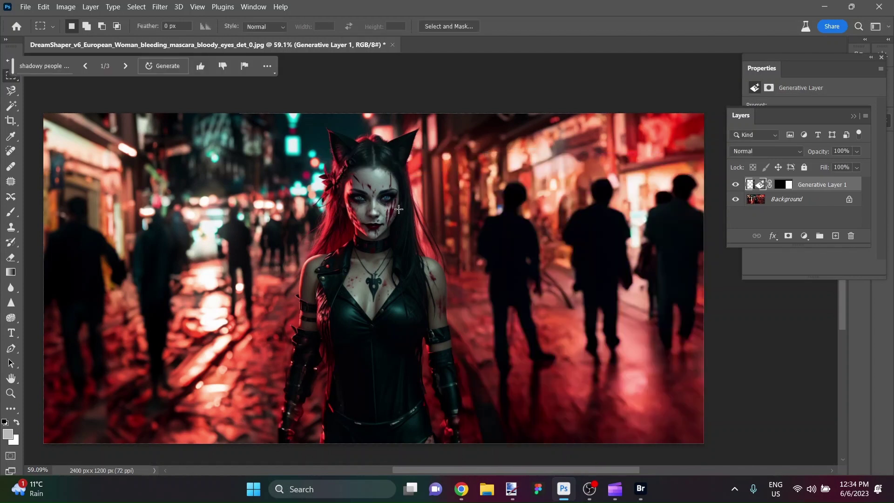
# Compare the three right-side pedestrian variations and keep variation 2 of 3.
pyautogui.click(131, 66)
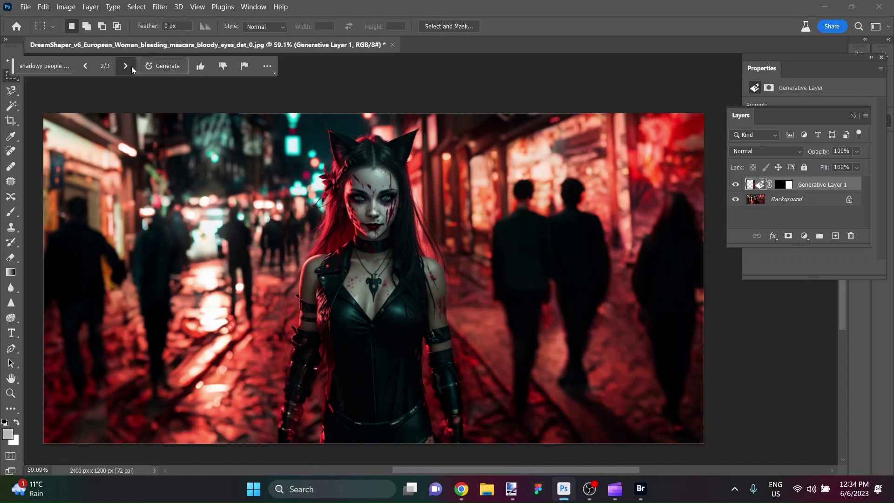
pyautogui.click(131, 66)
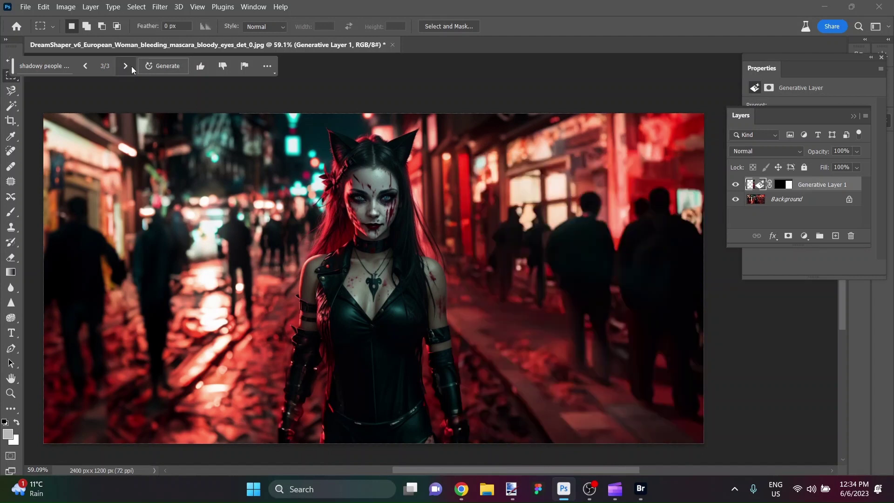
pyautogui.click(85, 66)
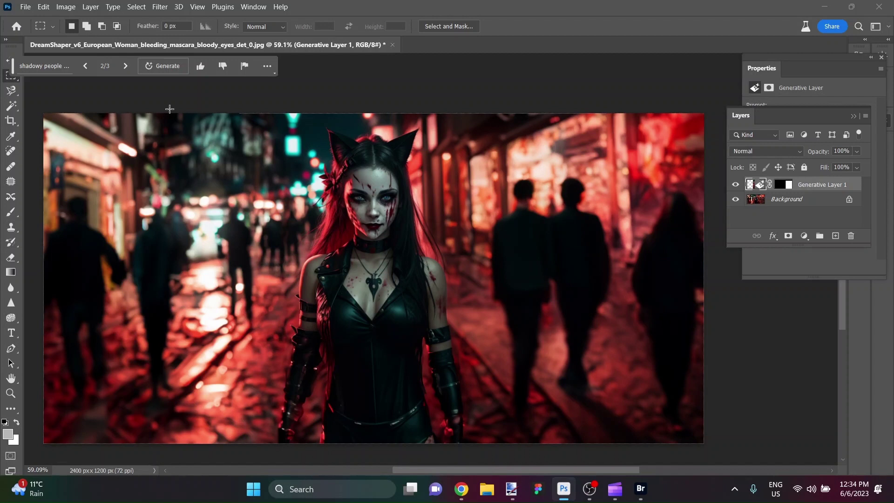
pyautogui.click(125, 68)
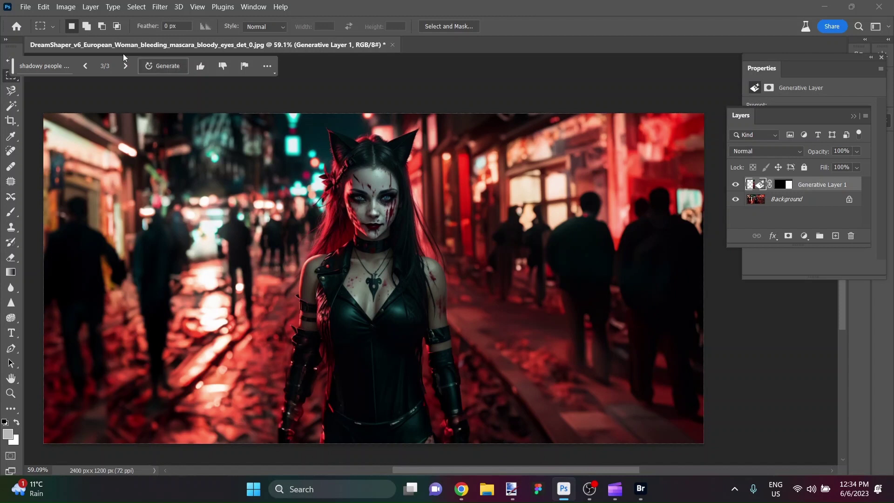
pyautogui.click(86, 68)
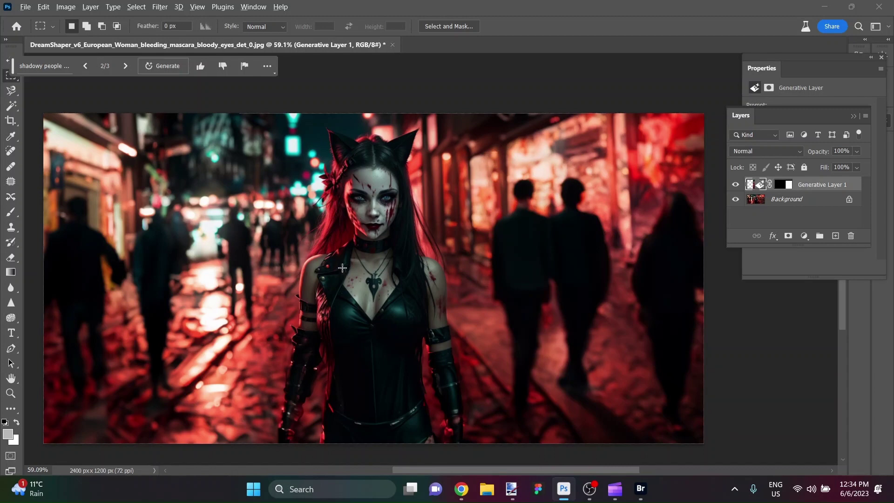
pyautogui.scroll(5, 342, 268)
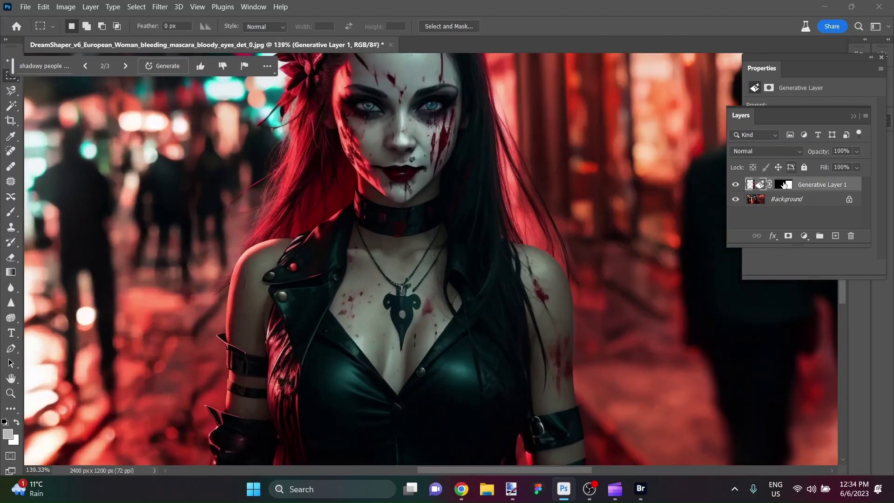
# Merge the generated pedestrians into the Background, then box-select both upper arms and the upper chest.
pyautogui.rightClick(801, 191)
pyautogui.click(769, 375)
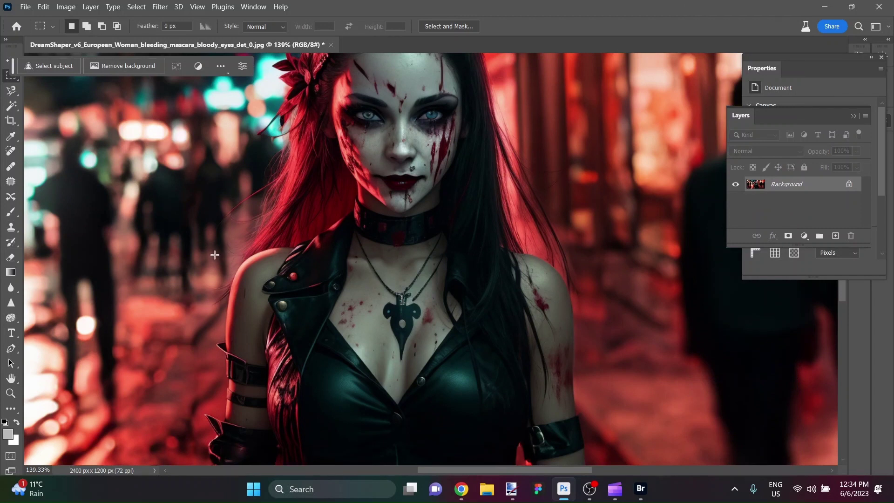
pyautogui.moveTo(228, 254); pyautogui.dragTo(286, 355)
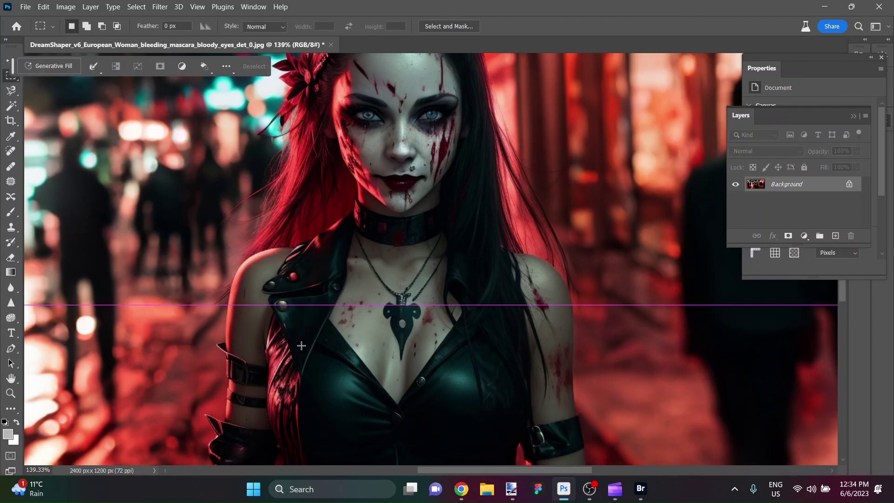
pyautogui.moveTo(589, 268); pyautogui.dragTo(519, 423)
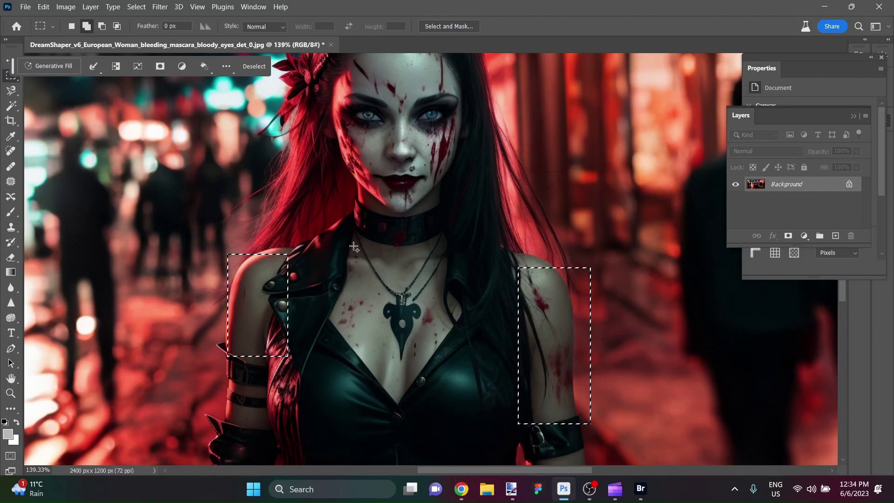
pyautogui.moveTo(356, 246); pyautogui.dragTo(371, 282)
pyautogui.moveTo(419, 340); pyautogui.dragTo(439, 320)
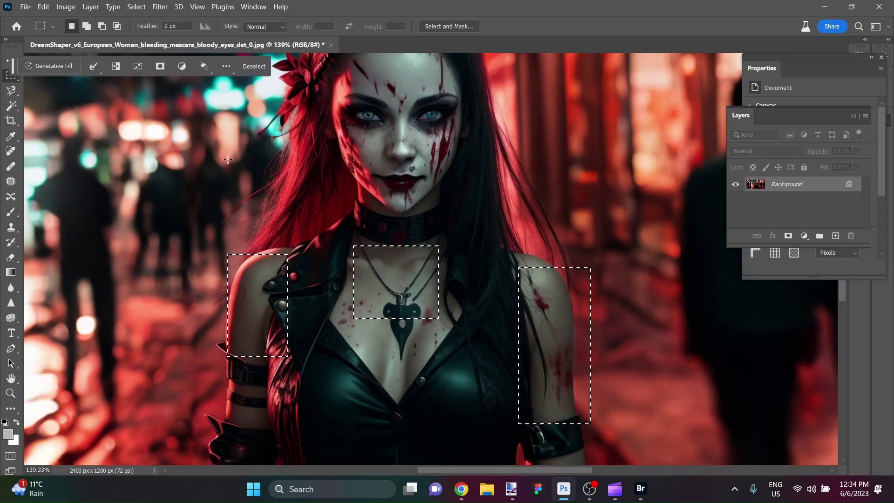
# Generative-fill the arm and chest selection with 'scars and tattoos', retrying after the error.
pyautogui.click(63, 67)
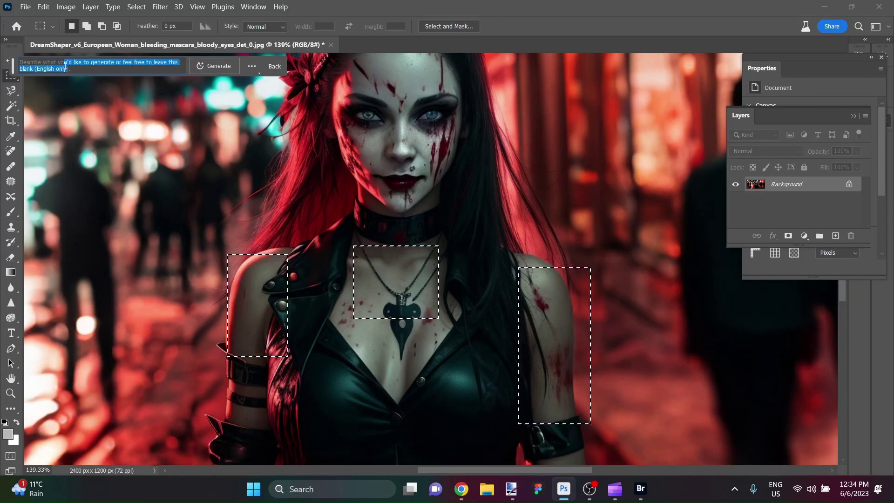
pyautogui.write('scar ')
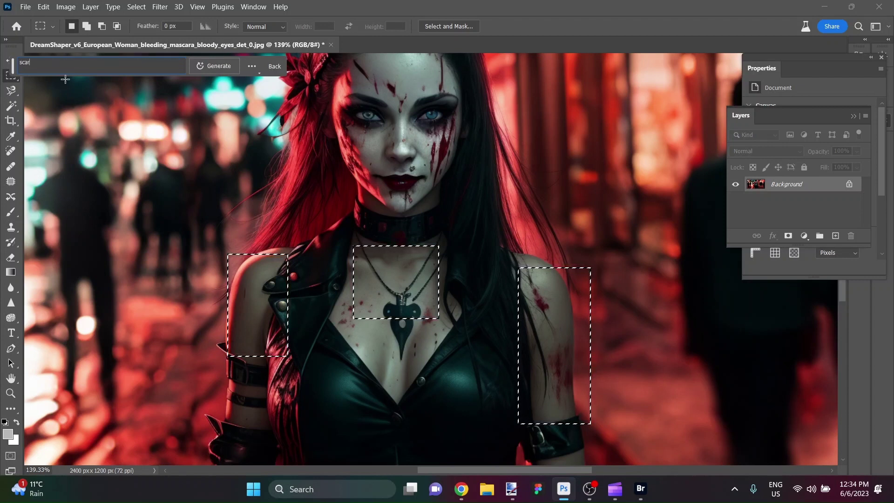
pyautogui.write('s and ')
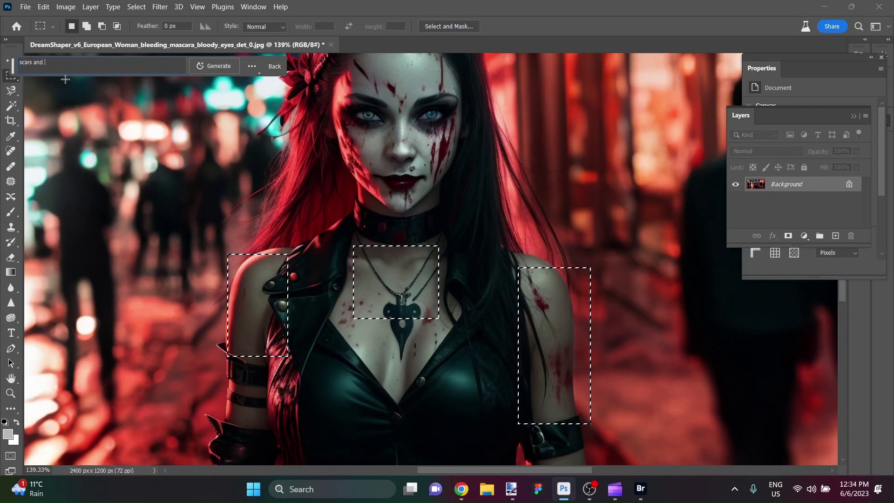
pyautogui.write('tattoo')
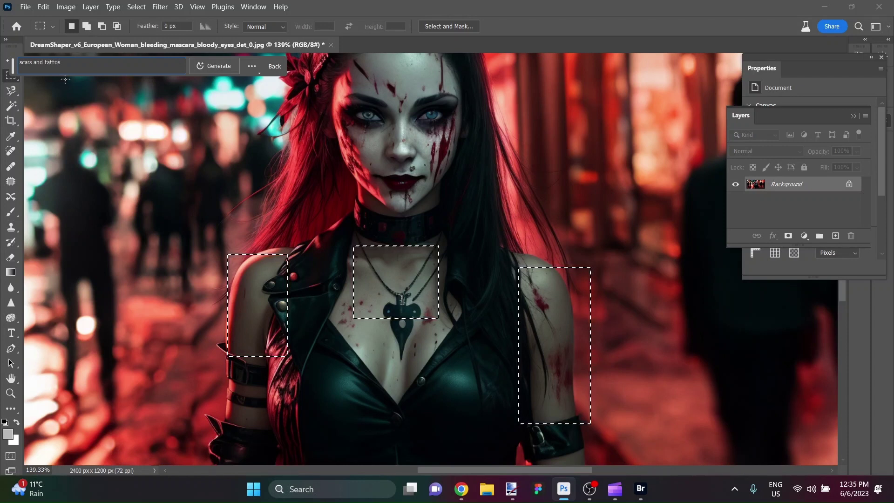
pyautogui.write('s')
pyautogui.press('Return')
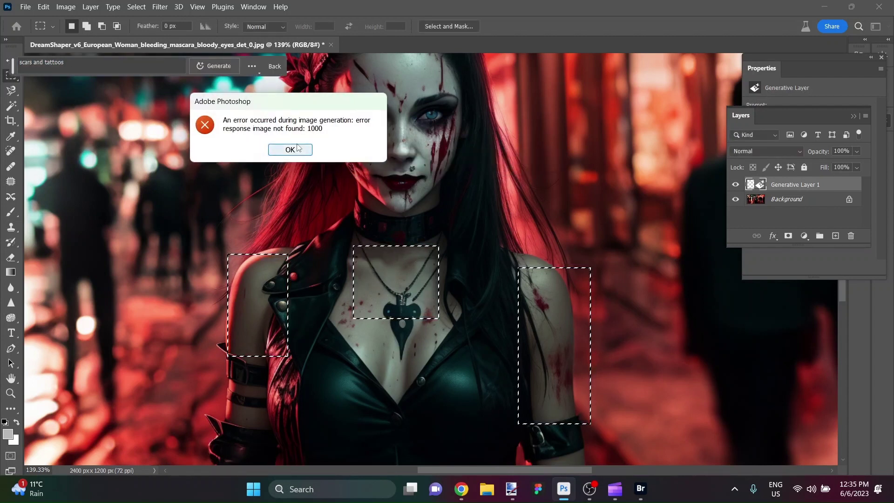
pyautogui.click(290, 148)
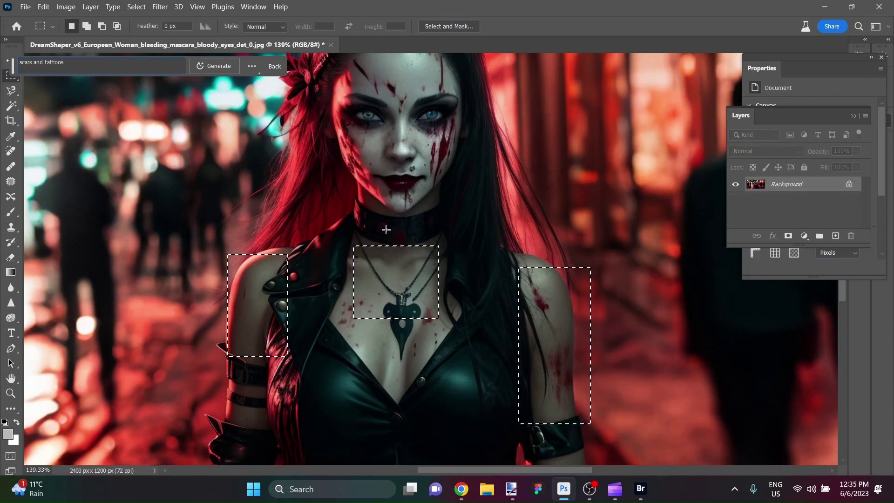
pyautogui.click(202, 64)
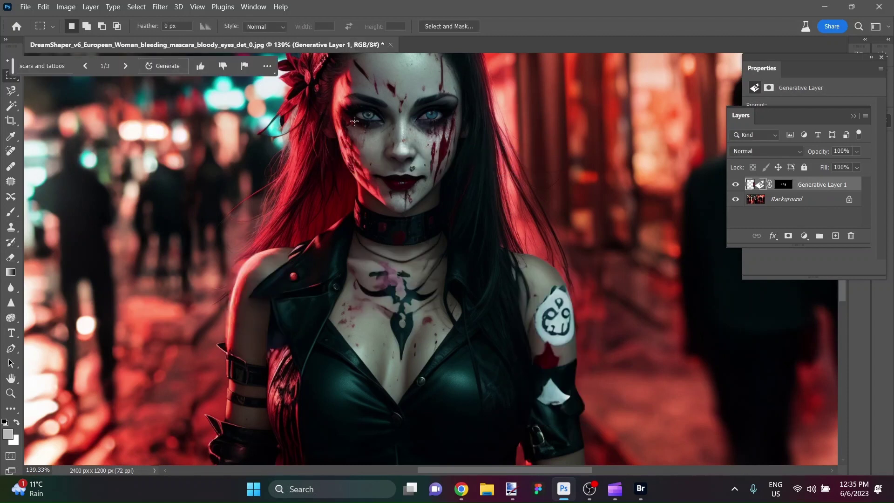
# Keep tattoo variation 3 of 3 and reselect the chest tattoo area.
pyautogui.click(126, 66)
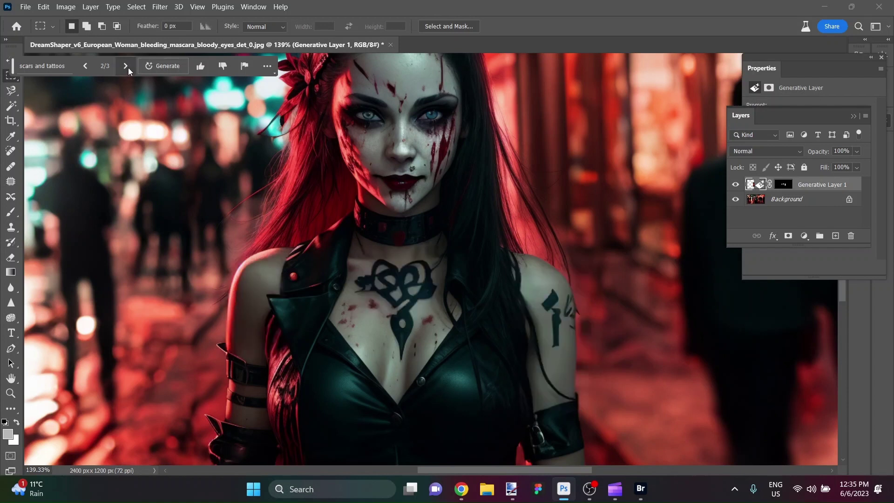
pyautogui.click(125, 66)
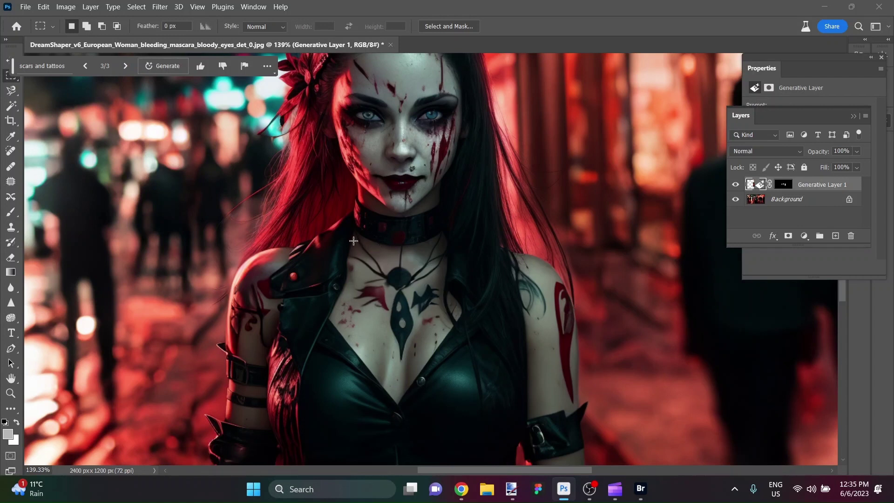
pyautogui.moveTo(353, 240); pyautogui.dragTo(373, 296)
pyautogui.moveTo(430, 322); pyautogui.dragTo(440, 326)
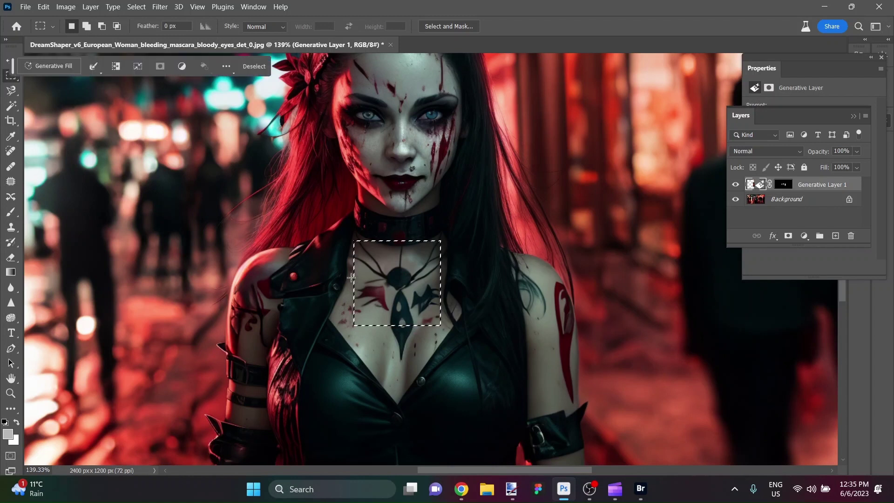
# Generate scars in the chest selection with a new Generative Fill prompt.
pyautogui.click(65, 63)
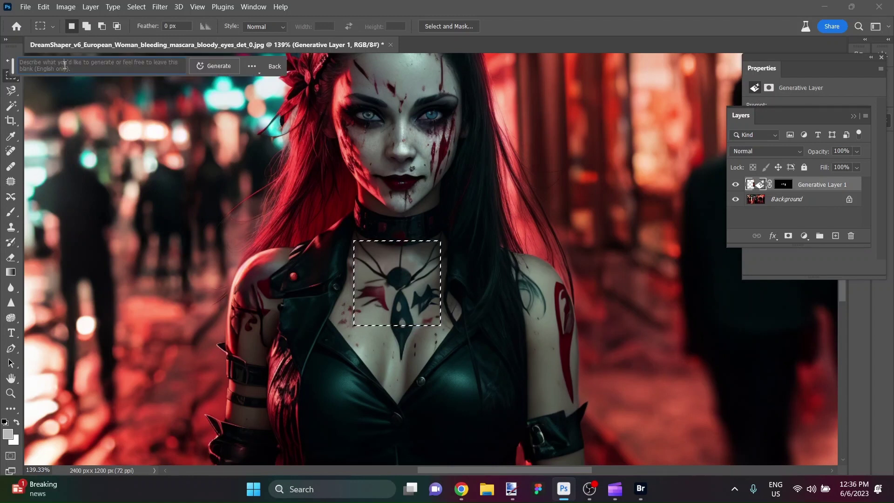
pyautogui.write('scars')
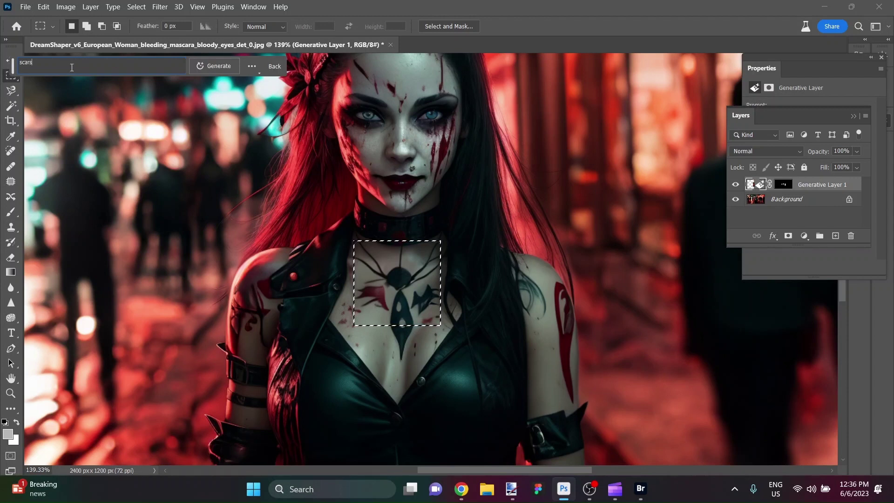
pyautogui.press('Return')
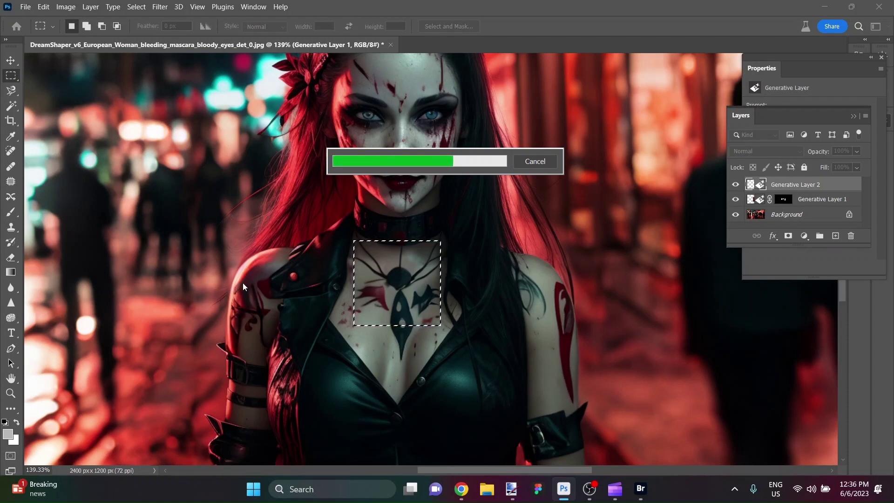
pyautogui.scroll(3, 325, 251)
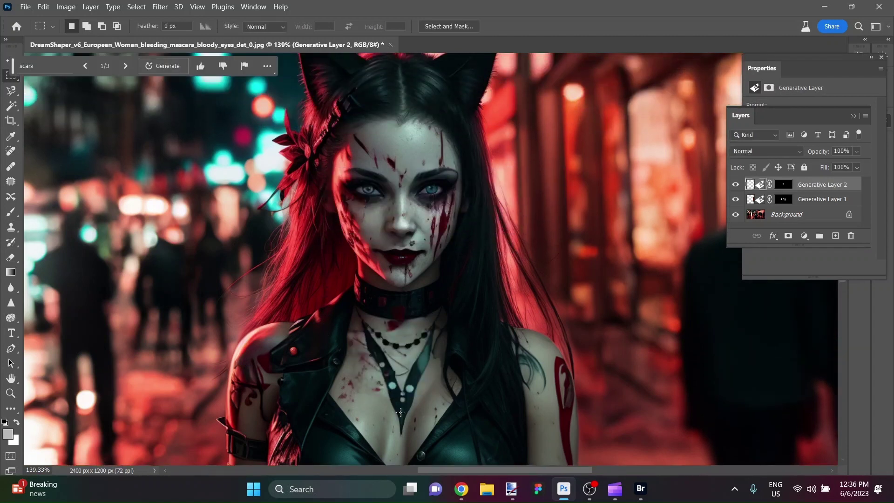
# Keep chest variation 1 of 3 and fit the whole image on screen.
pyautogui.click(125, 65)
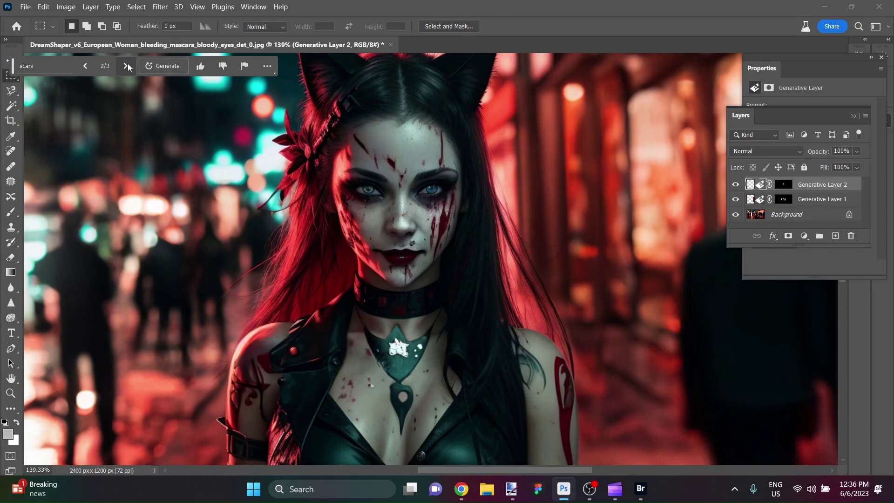
pyautogui.click(126, 66)
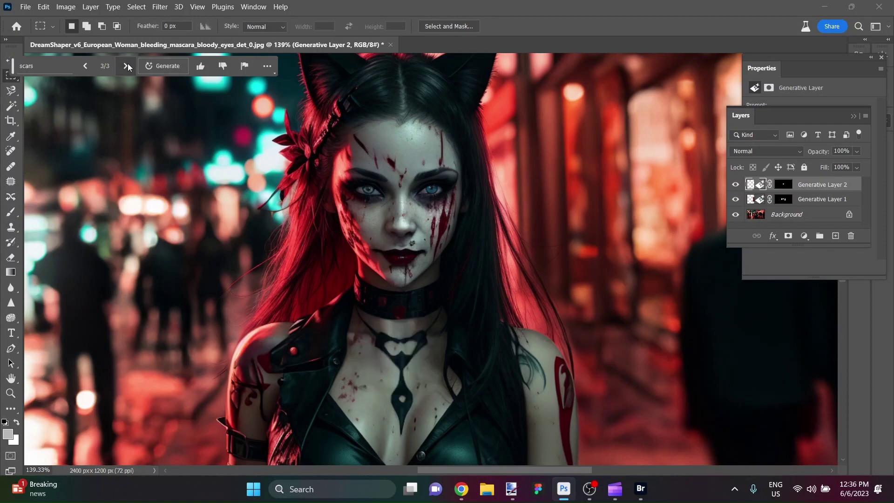
pyautogui.hotkey('ctrl', '0')
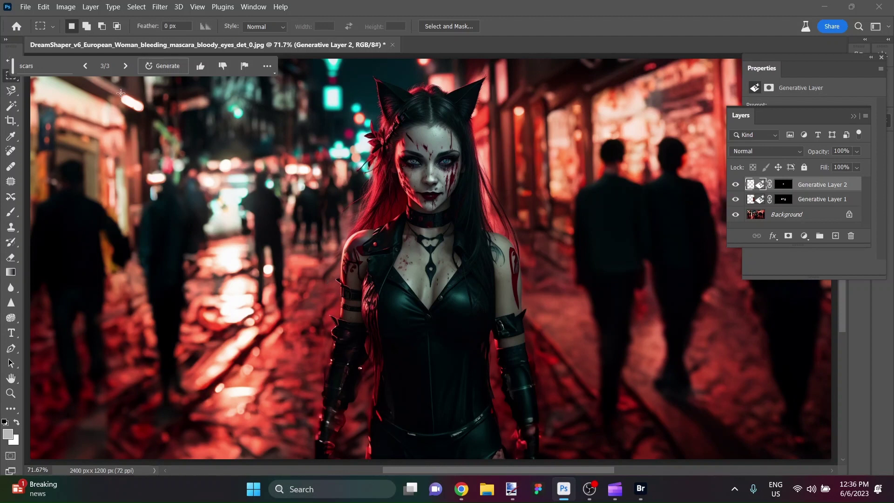
pyautogui.click(125, 67)
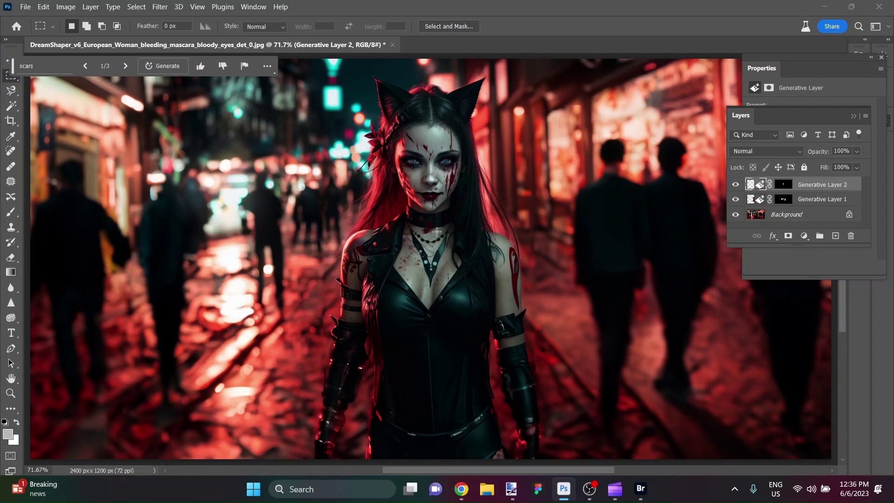
pyautogui.hscroll(2, 440, 220)
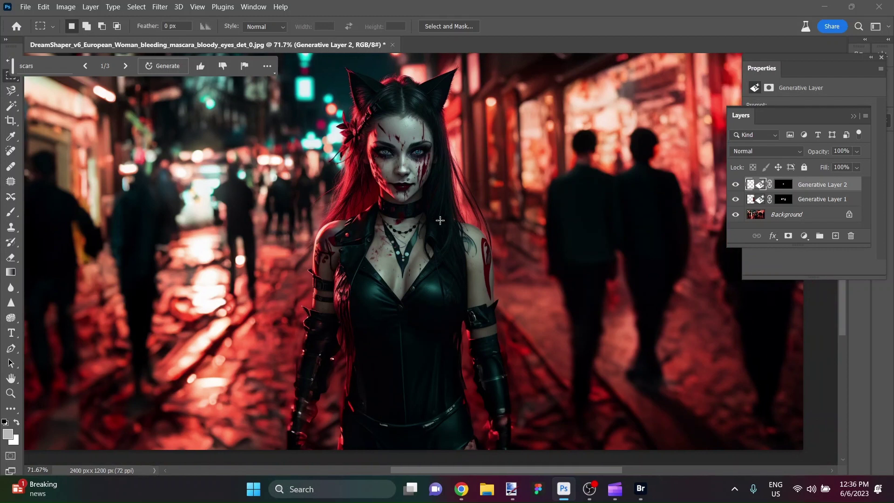
pyautogui.scroll(1, 416, 211)
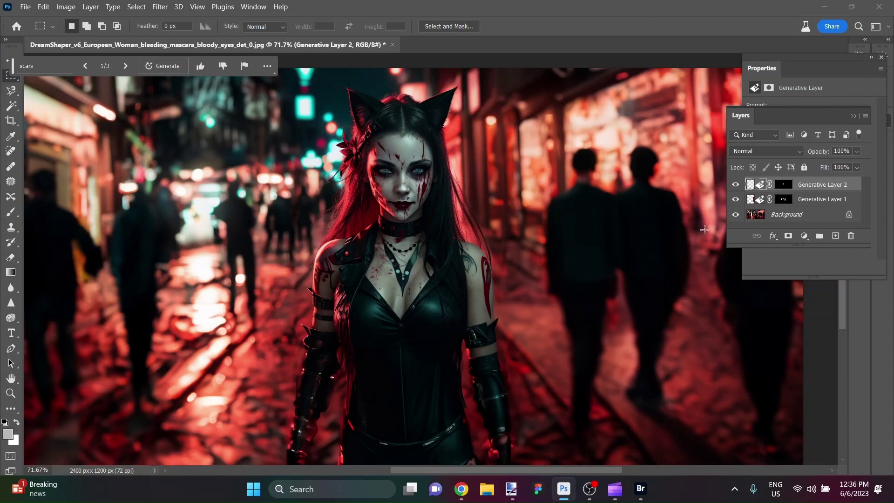
# Flatten all layers into the Background.
pyautogui.rightClick(786, 215)
pyautogui.press('Escape')
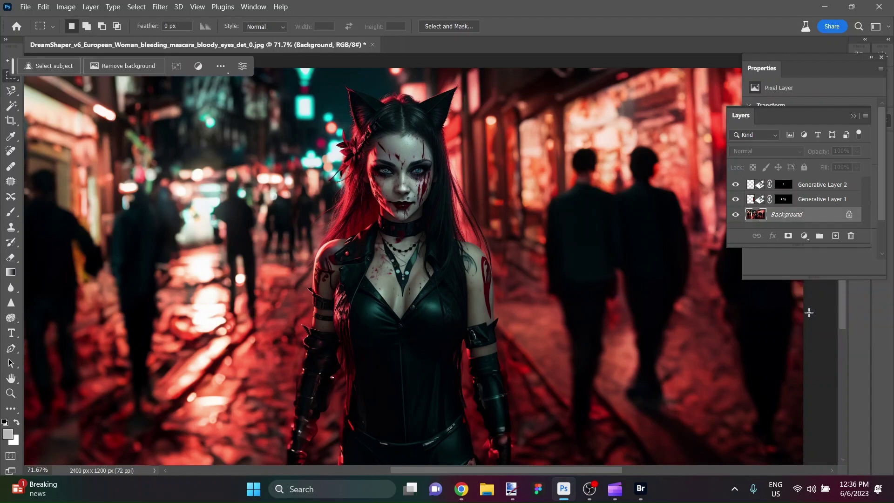
pyautogui.rightClick(808, 214)
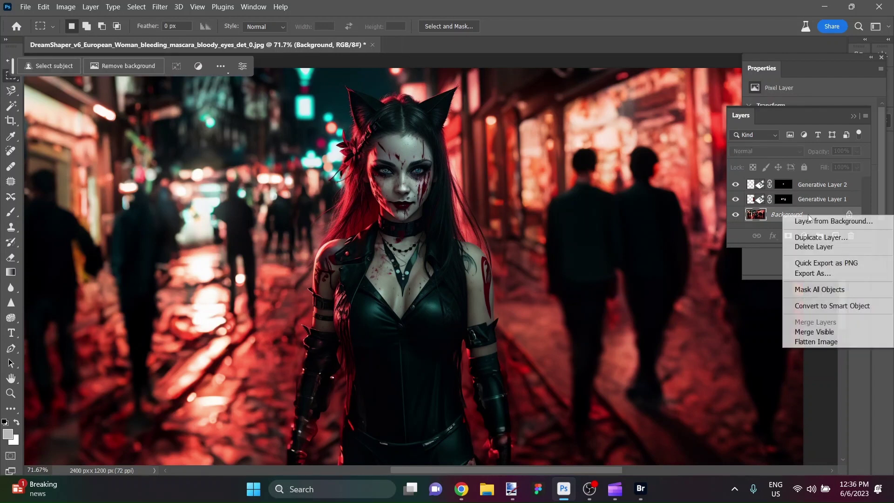
pyautogui.click(810, 342)
pyautogui.scroll(3, 360, 110)
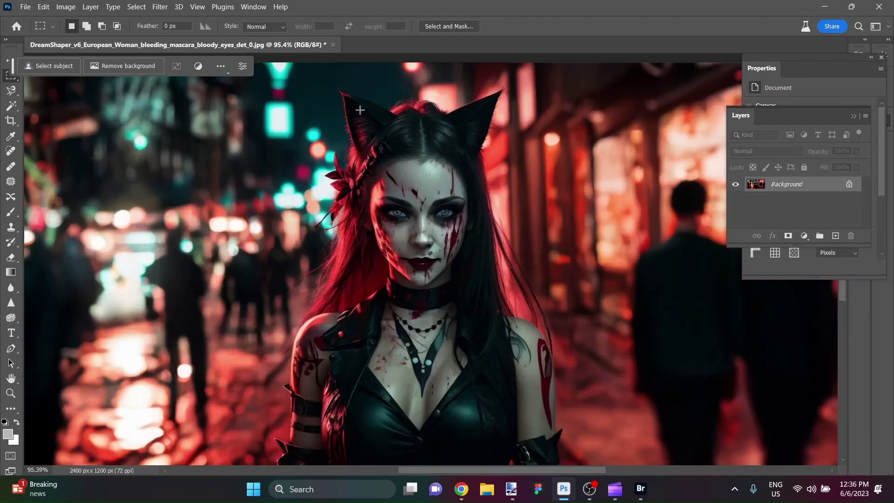
pyautogui.scroll(10, 359, 110)
pyautogui.scroll(-4, 363, 107)
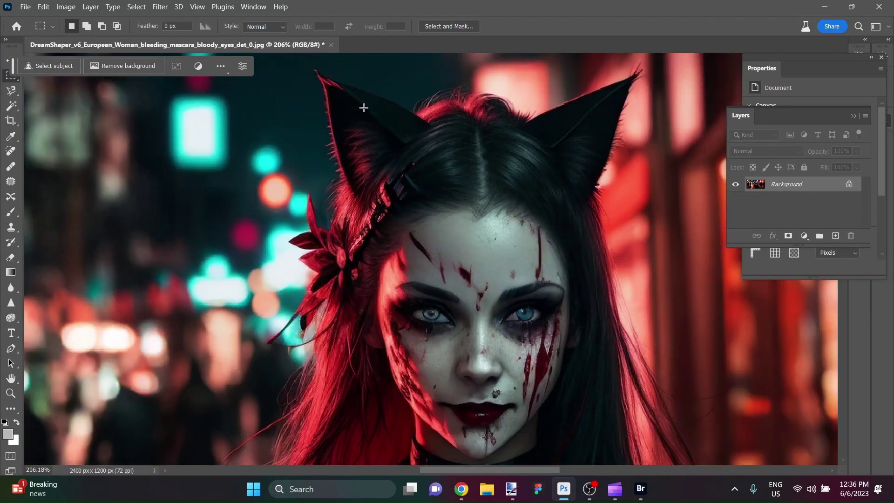
# Box the left cat ear and generate a 'remove object' fill over it.
pyautogui.moveTo(299, 59); pyautogui.dragTo(428, 199)
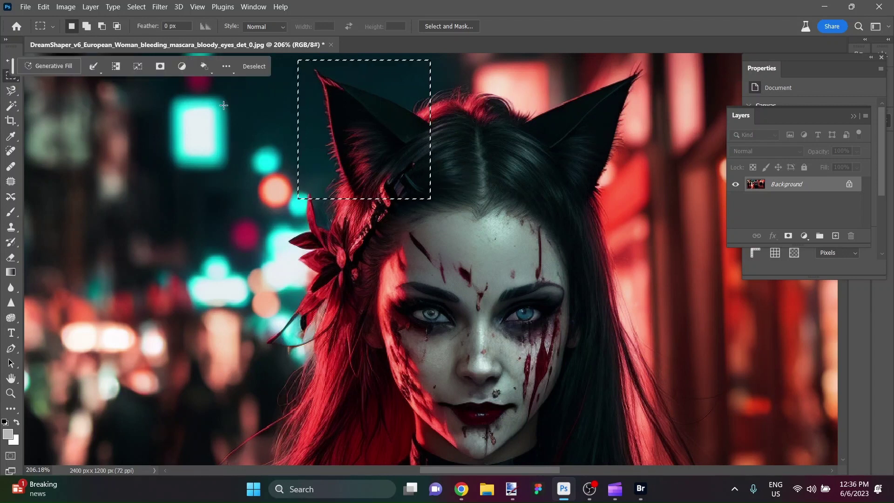
pyautogui.click(52, 66)
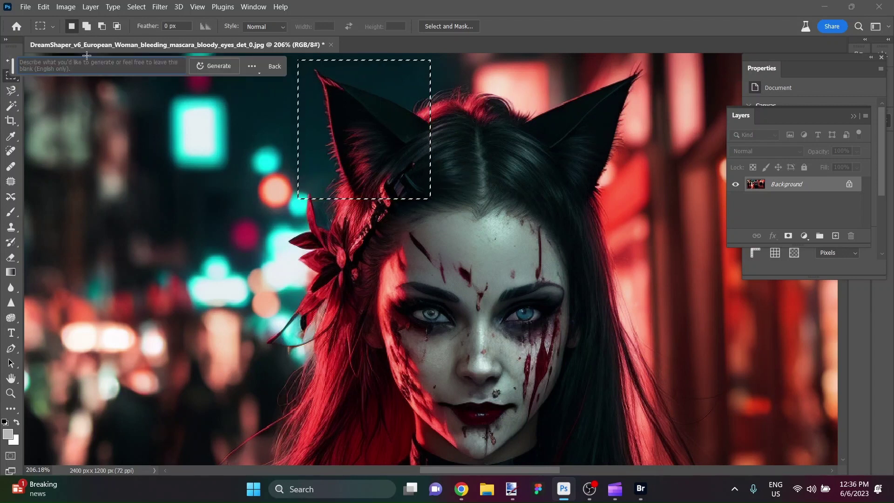
pyautogui.write('remo')
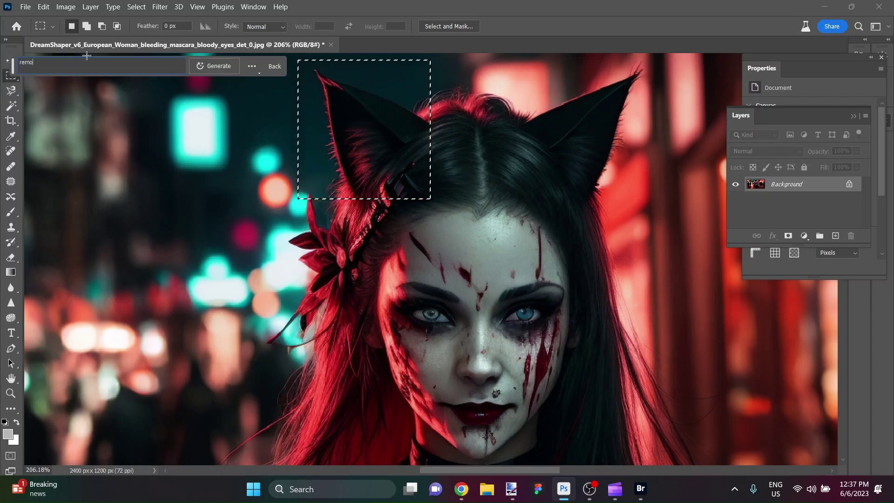
pyautogui.write('ve object')
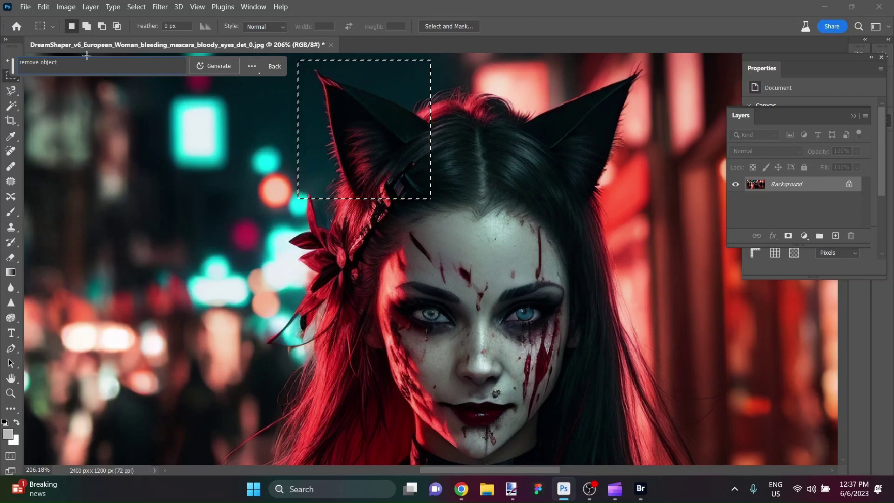
pyautogui.press('Return')
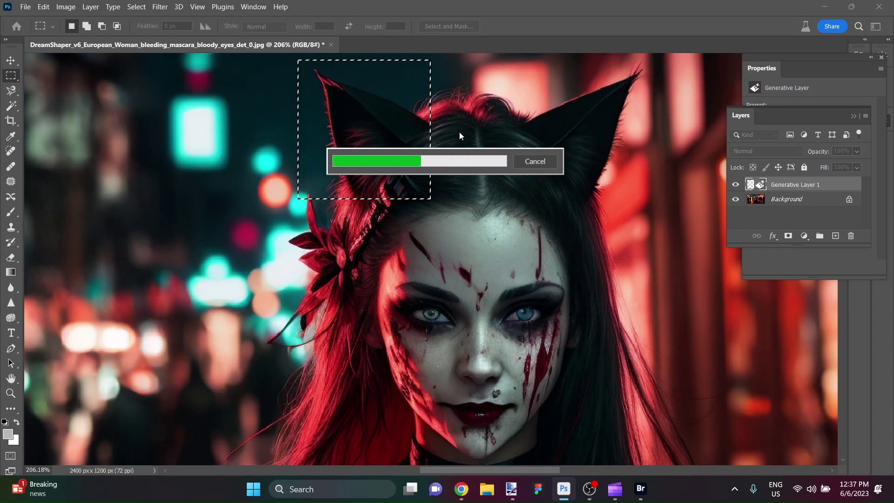
# Compare the generated hair results and keep variation 2 of 3.
pyautogui.scroll(-1, 495, 337)
pyautogui.scroll(-1, 495, 334)
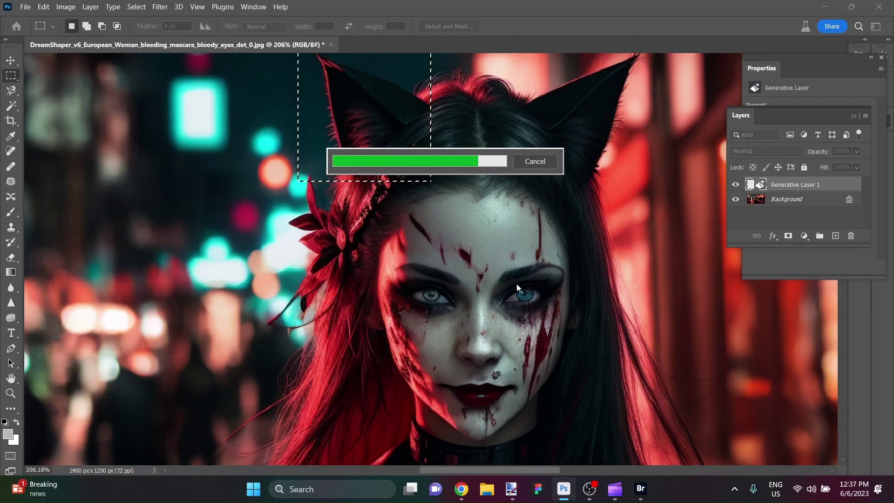
pyautogui.scroll(-2, 519, 297)
pyautogui.hscroll(3, 519, 297)
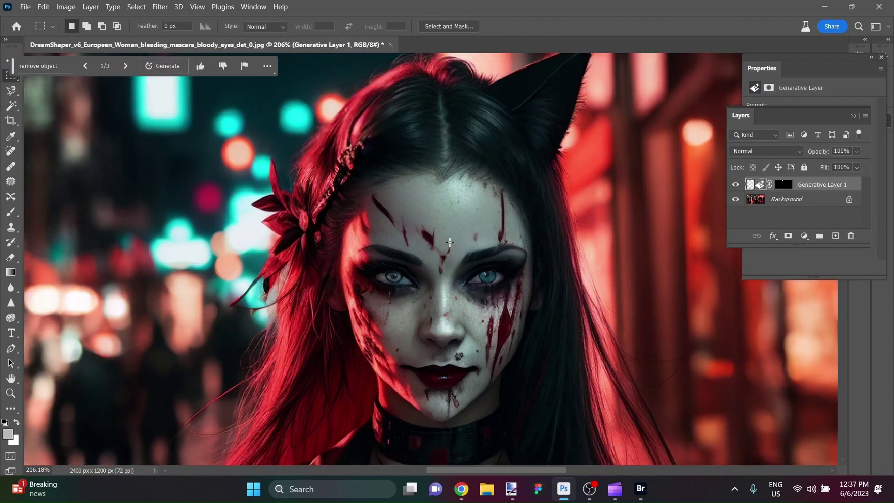
pyautogui.scroll(-3, 450, 240)
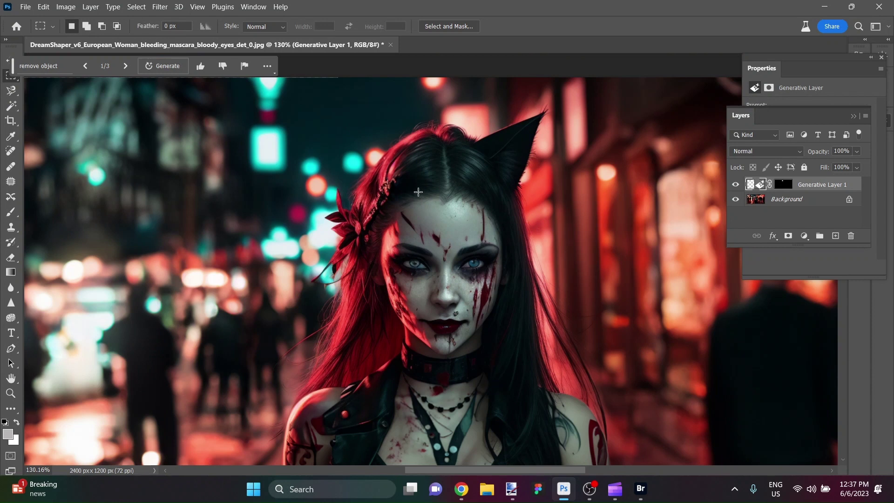
pyautogui.click(124, 67)
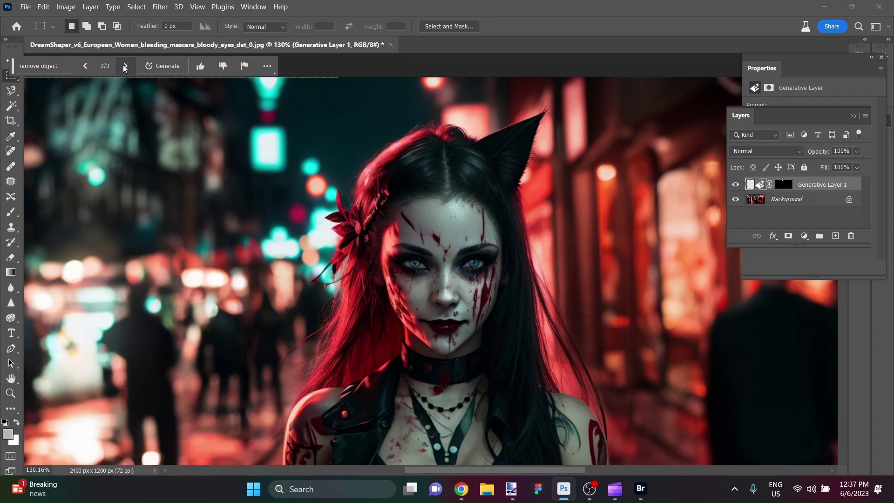
pyautogui.click(125, 66)
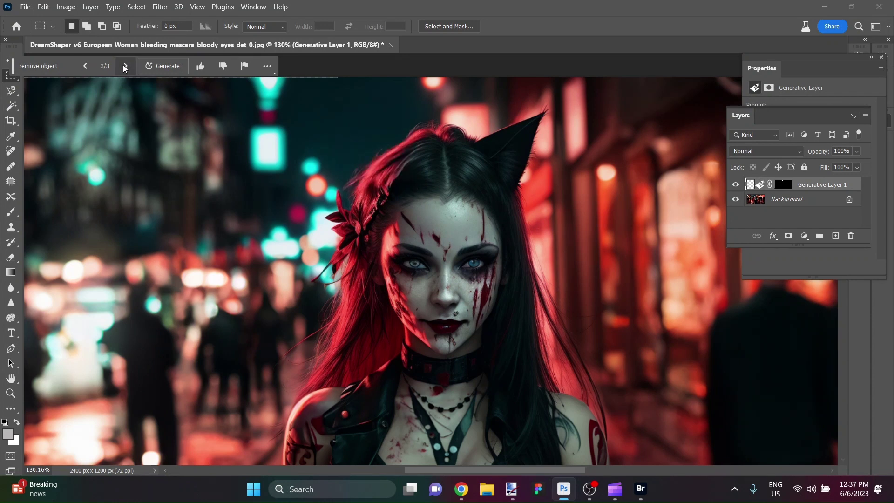
pyautogui.click(92, 70)
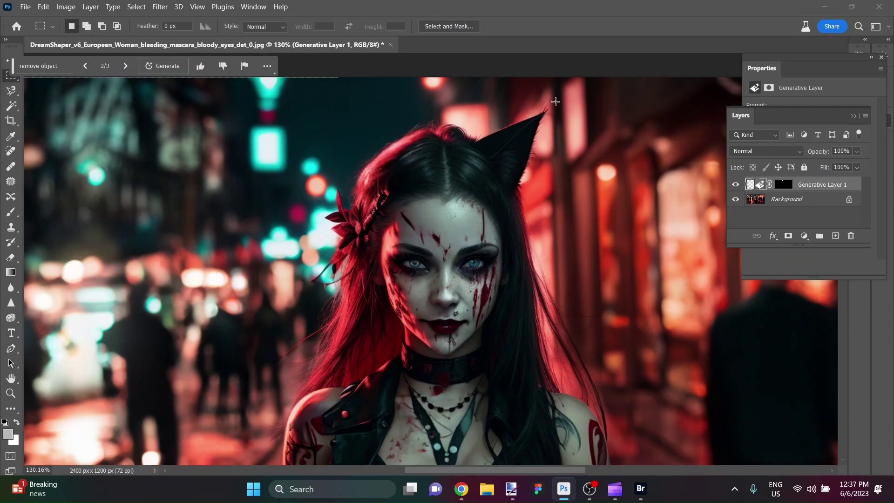
# Box the right cat ear, fill it with 'remove object', and keep variation 3 of 3.
pyautogui.moveTo(558, 100); pyautogui.dragTo(471, 193)
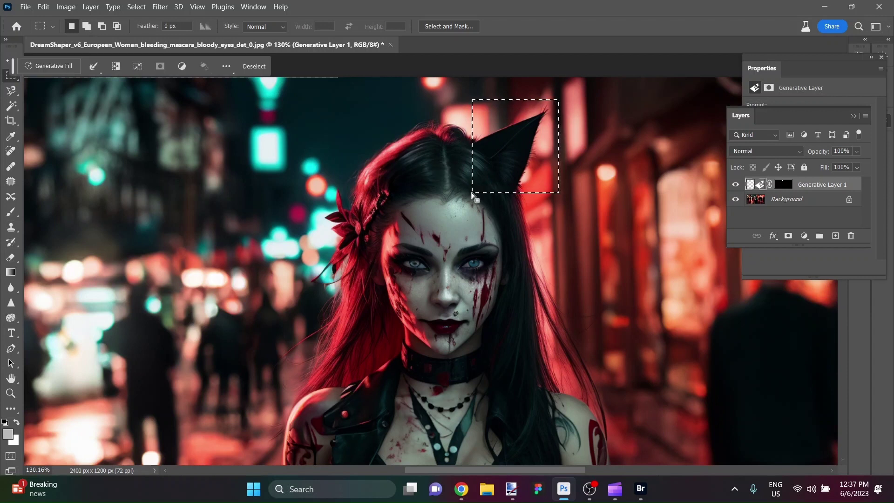
pyautogui.click(807, 205)
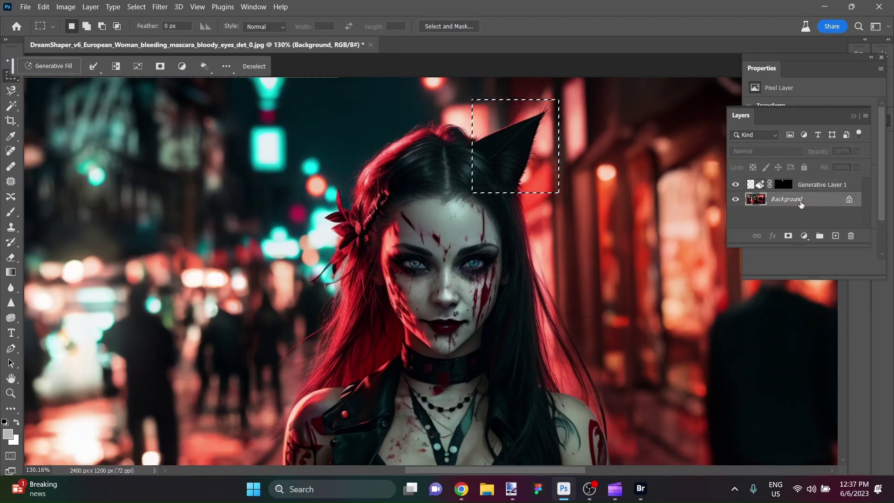
pyautogui.click(71, 69)
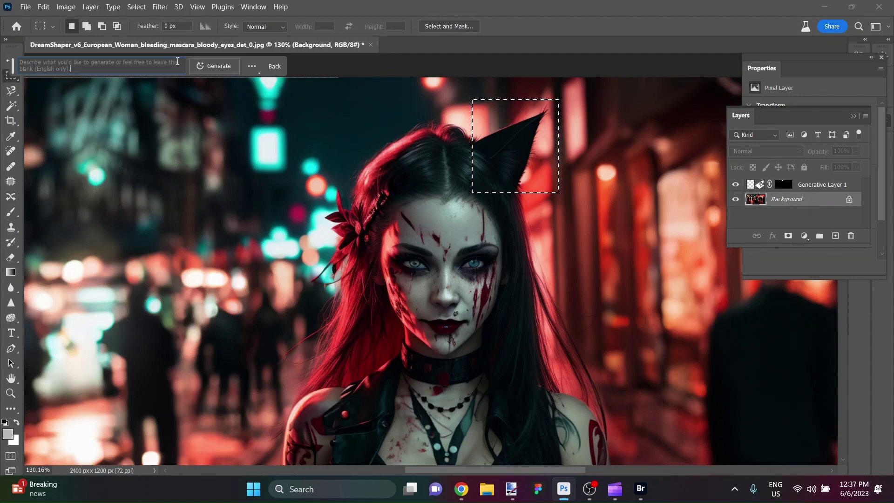
pyautogui.write('rem')
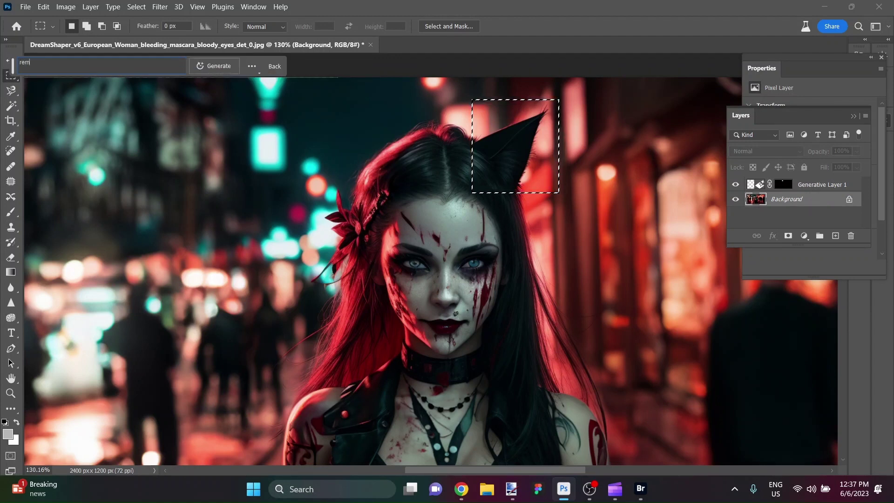
pyautogui.write('ove o')
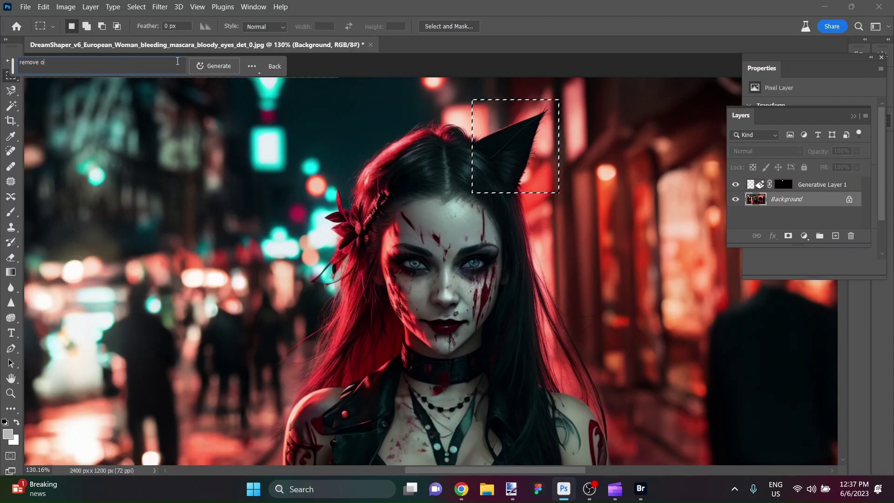
pyautogui.write('bject')
pyautogui.press('Return')
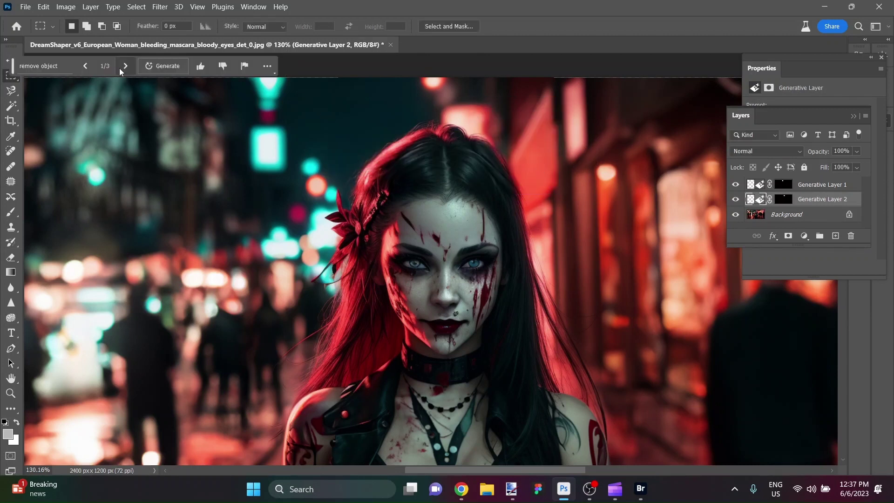
pyautogui.click(125, 67)
pyautogui.click(126, 66)
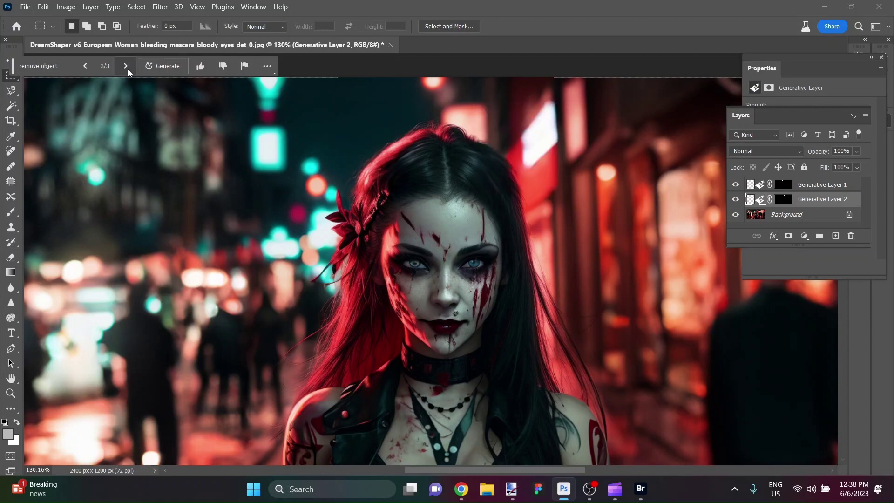
# Zoom out and hide all panels with Tab to preview the finished street composite.
pyautogui.scroll(-3, 427, 159)
pyautogui.press('Tab')
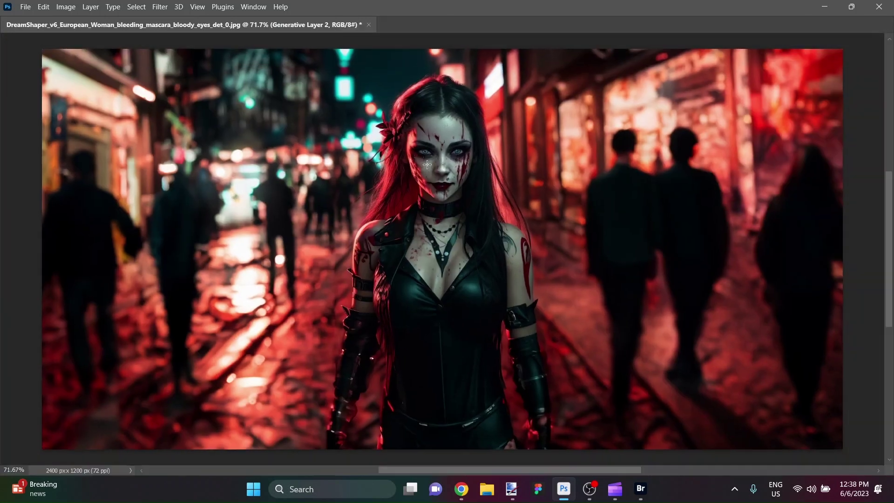
pyautogui.scroll(1, 427, 165)
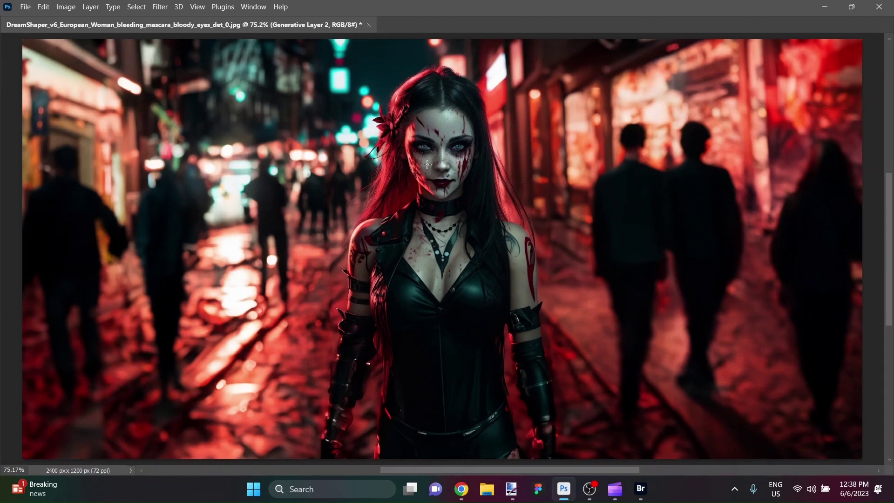